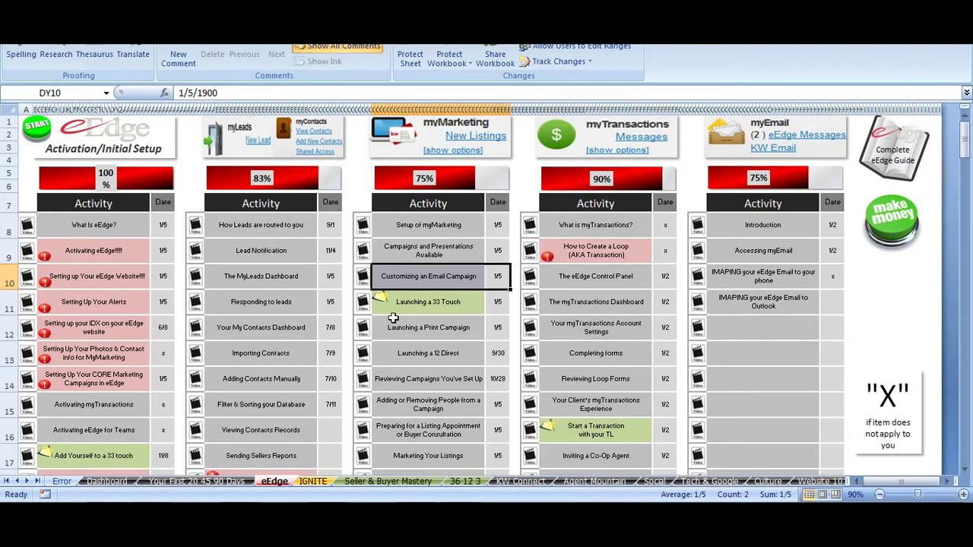
# - Bring the browser forward from Gmail and load the myKW eEdge control panel
pyautogui.click(106, 437)
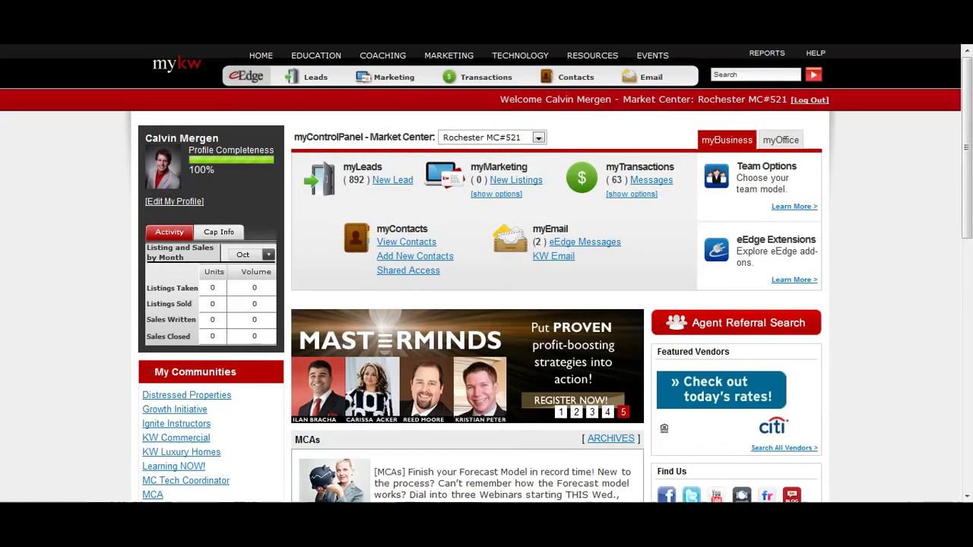
pyautogui.click(184, 62)
# - Create an empty contact group named '8x8 Open House Buyers' and go to the marketing design area
pyautogui.click(401, 242)
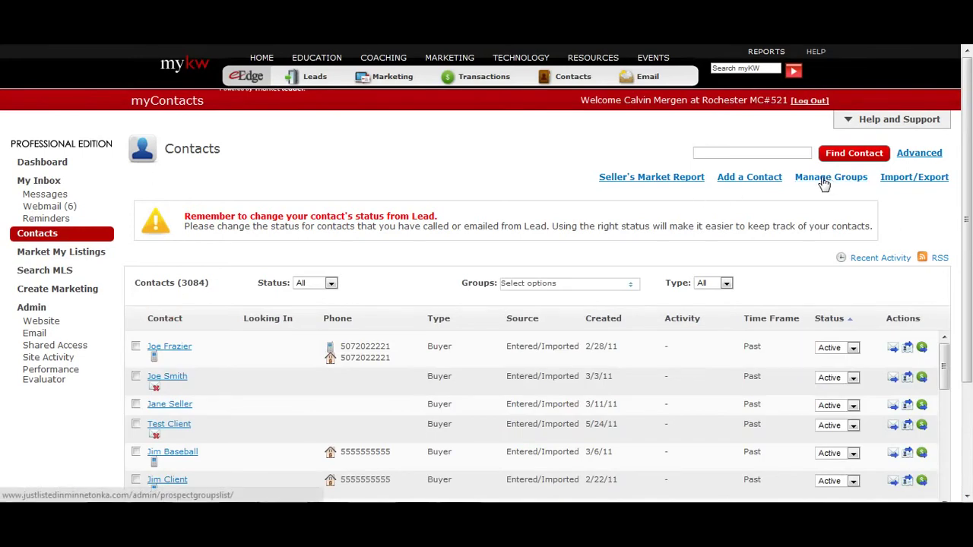
pyautogui.click(828, 182)
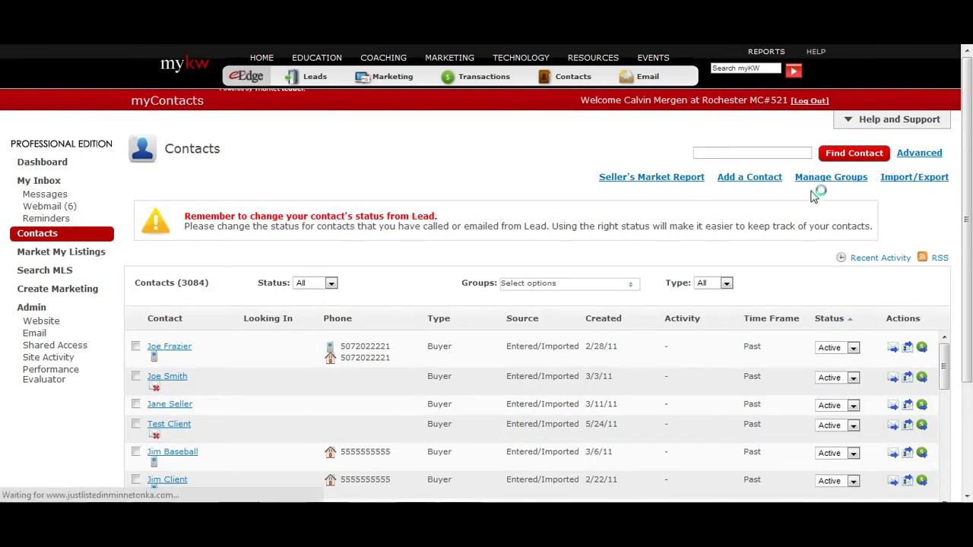
pyautogui.click(382, 208)
pyautogui.write('8x8 Open House B')
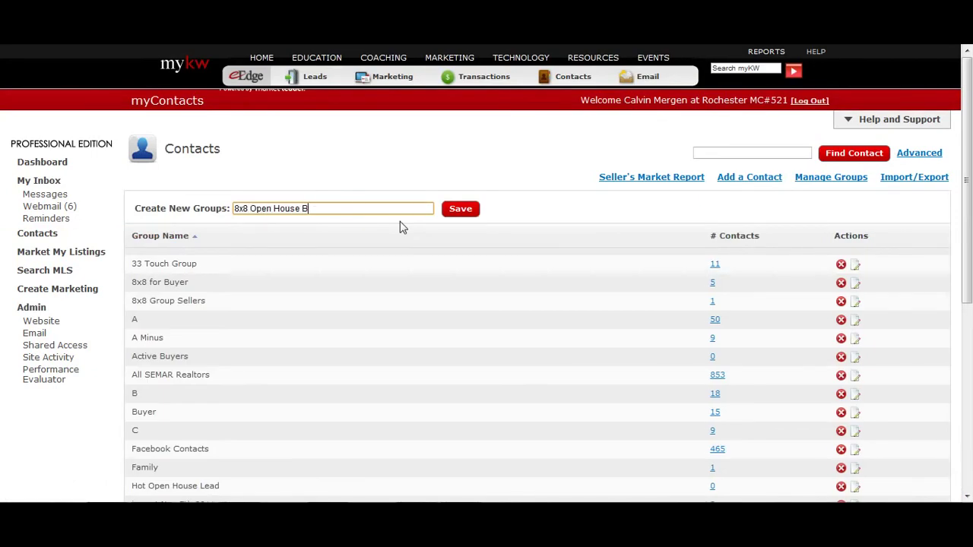
pyautogui.press('BackSpace')
pyautogui.press('BackSpace')
pyautogui.press('BackSpace')
pyautogui.click(473, 216)
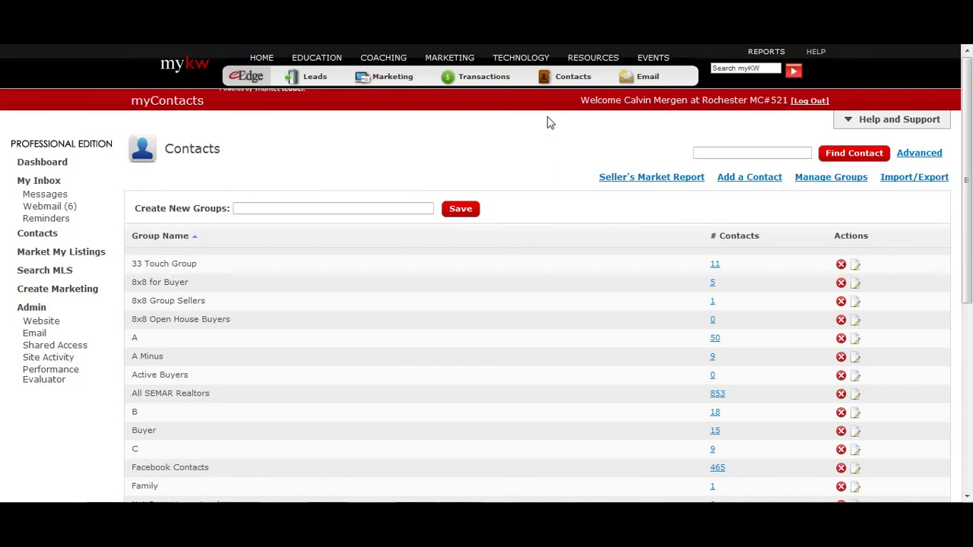
pyautogui.click(83, 292)
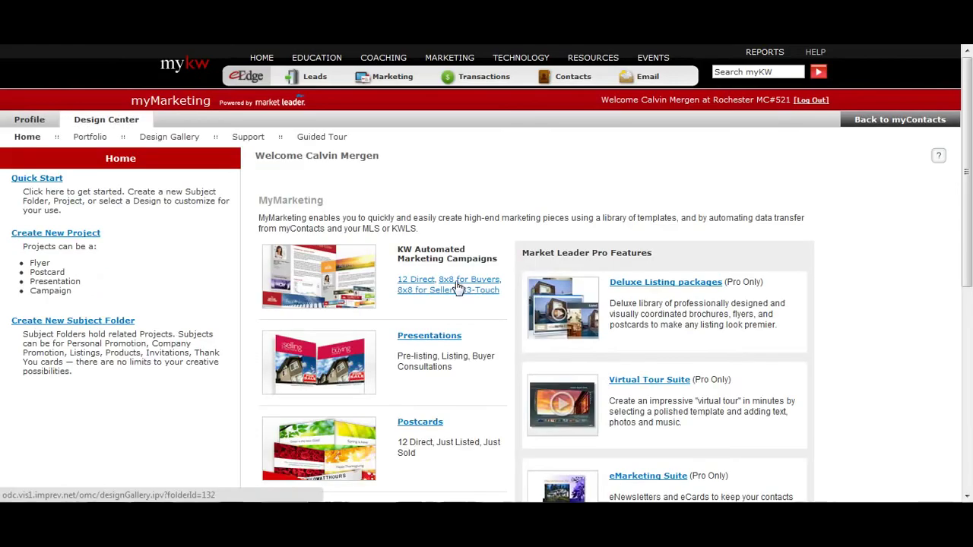
# - Open the '8x8 for Buyers' campaign template and scroll through its 9 scheduled events
pyautogui.click(458, 286)
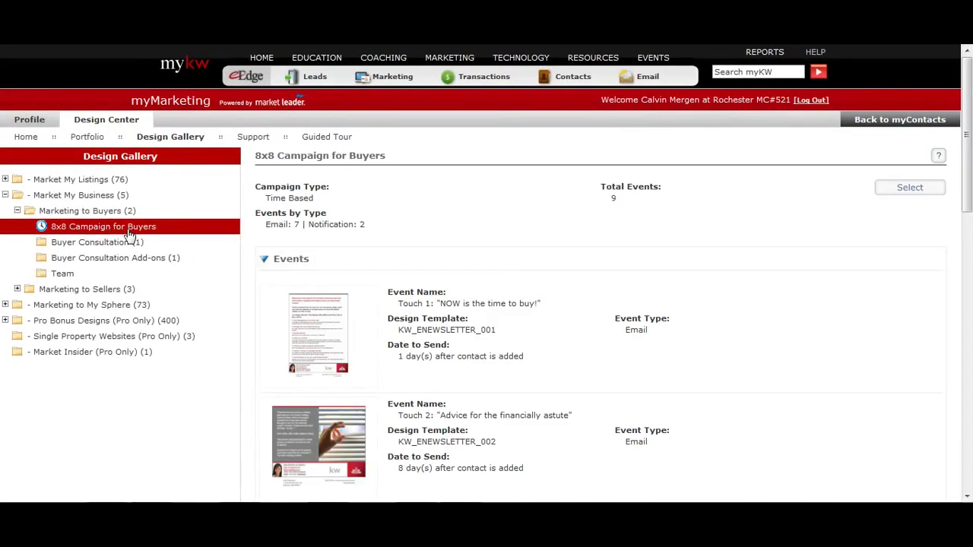
pyautogui.scroll(-7, 437, 376)
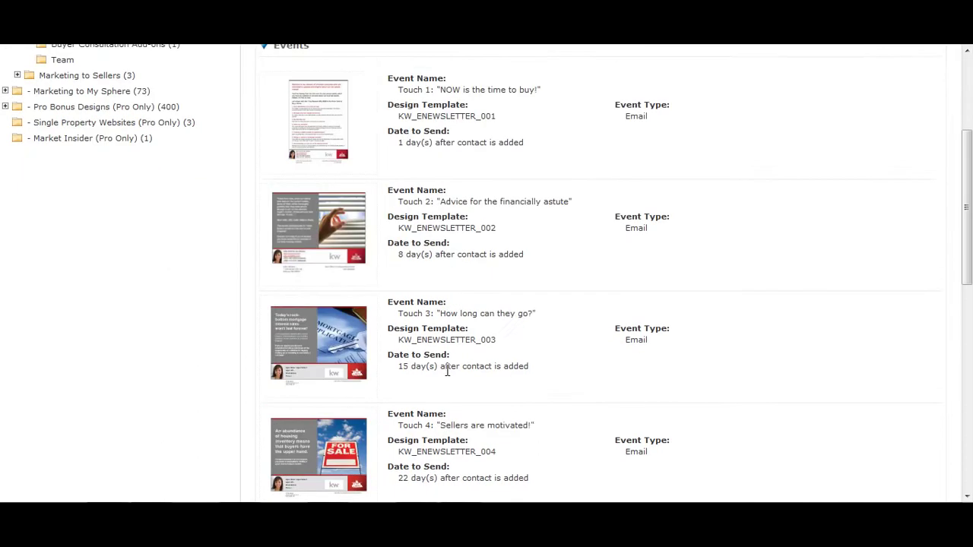
pyautogui.scroll(7, 449, 375)
pyautogui.scroll(-3, 554, 319)
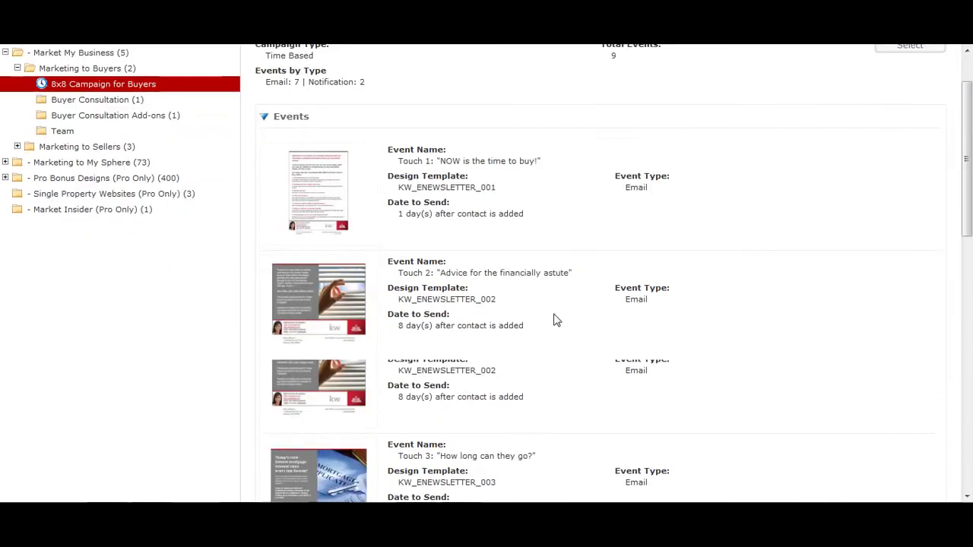
pyautogui.scroll(3, 554, 320)
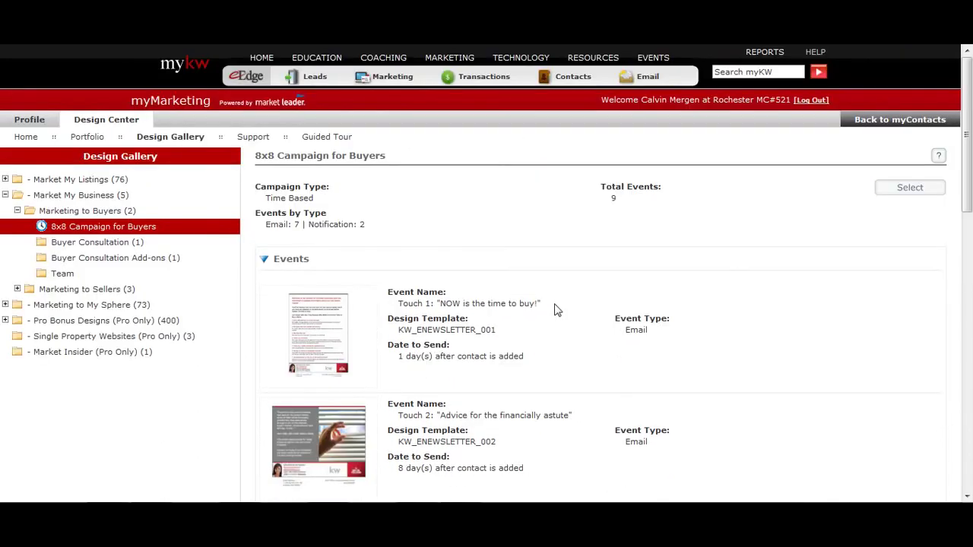
# - Name the new campaign 'My Open House 8x8 for Buyers', include the 8x8 Open House Buyers group, and save
pyautogui.click(910, 187)
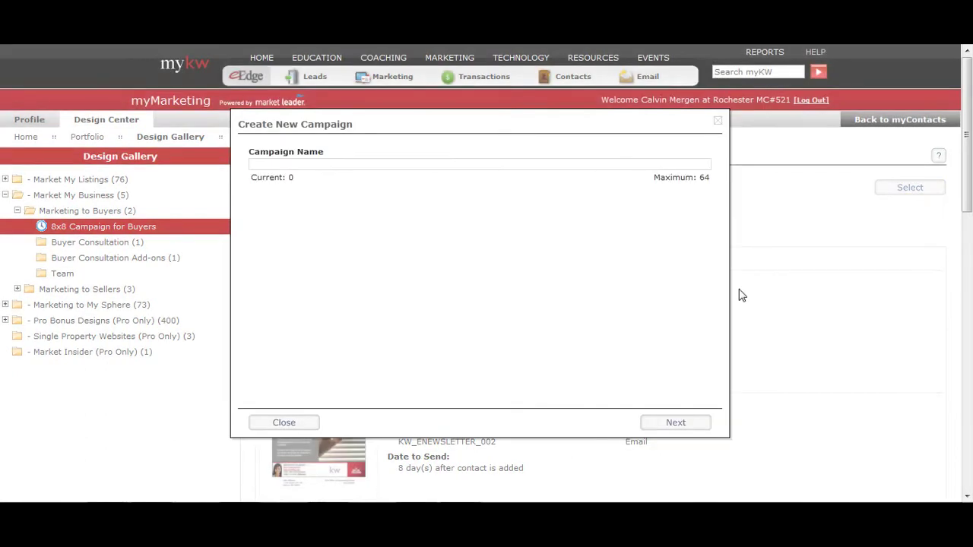
pyautogui.write('My Openb')
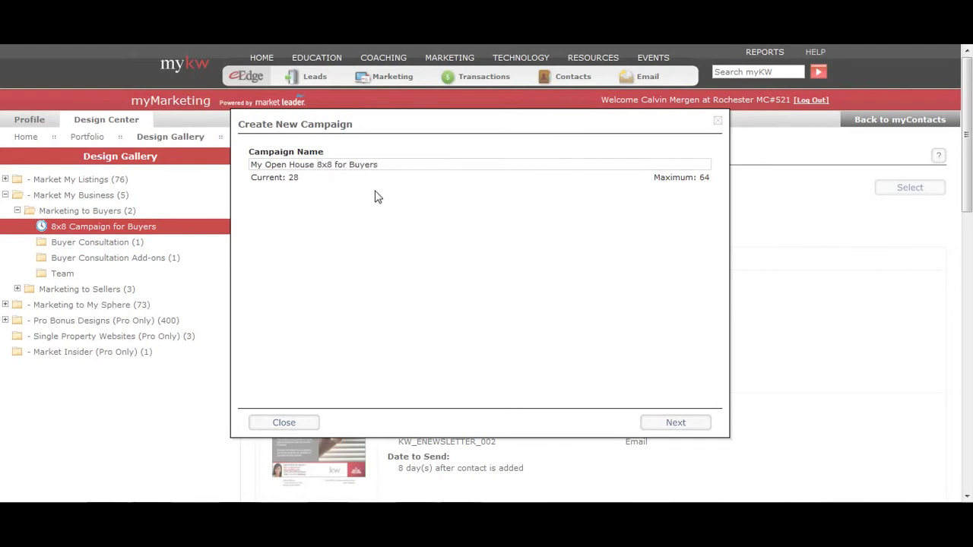
pyautogui.click(666, 422)
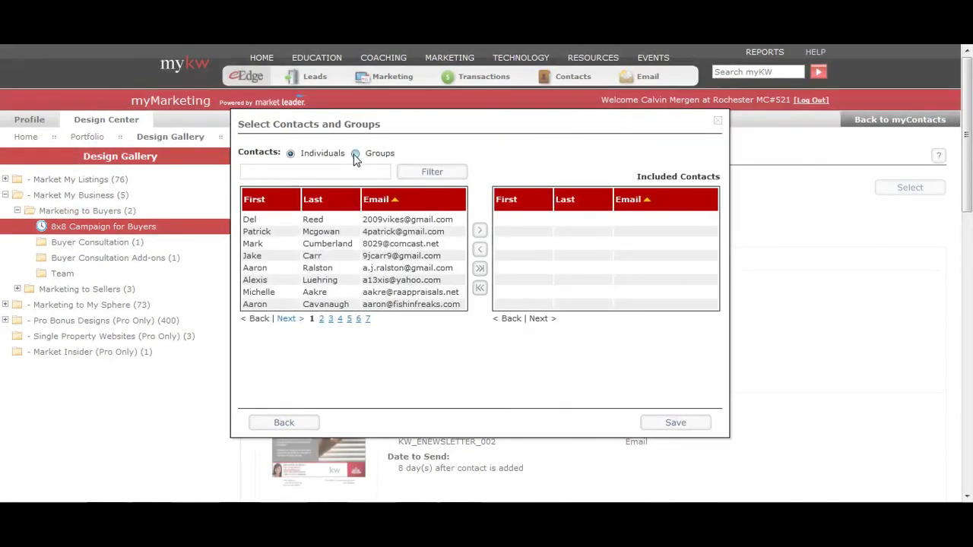
pyautogui.click(355, 154)
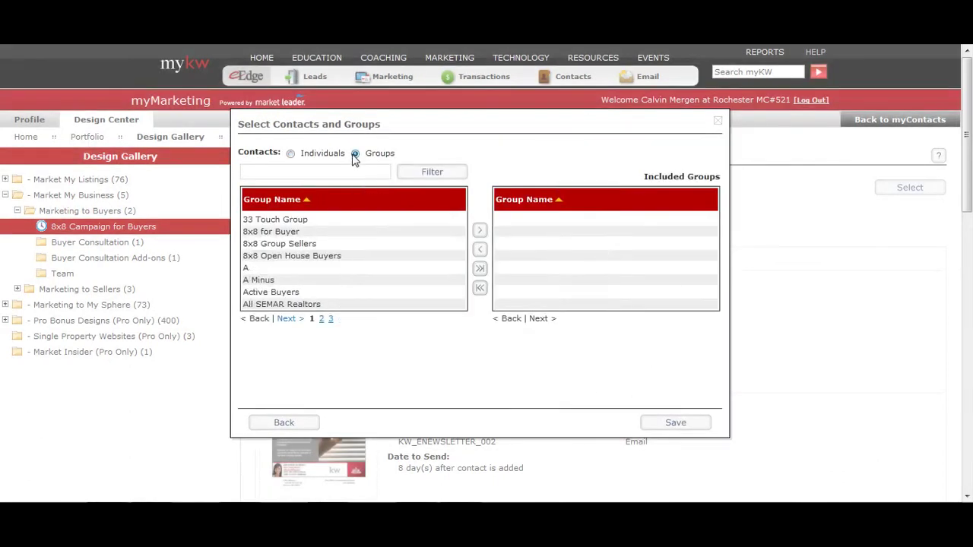
pyautogui.click(274, 259)
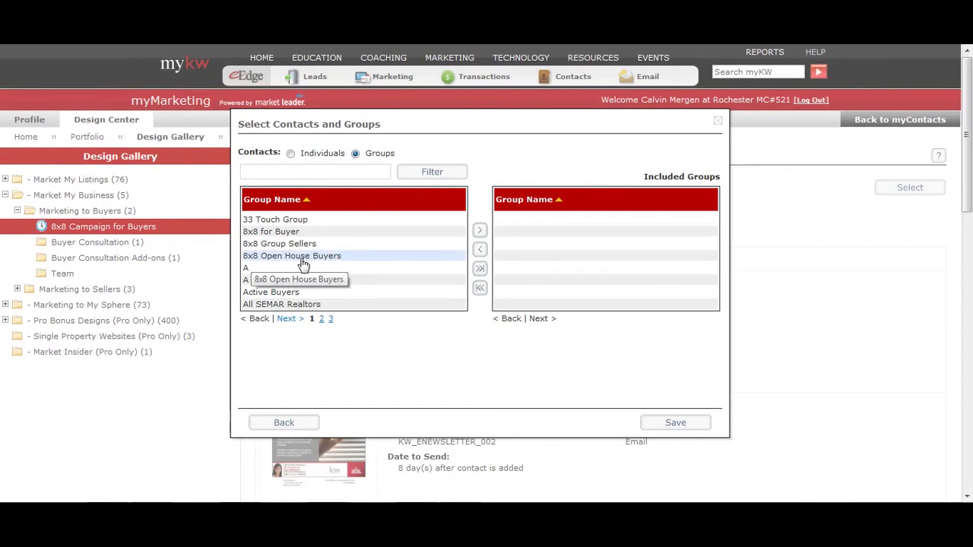
pyautogui.click(481, 235)
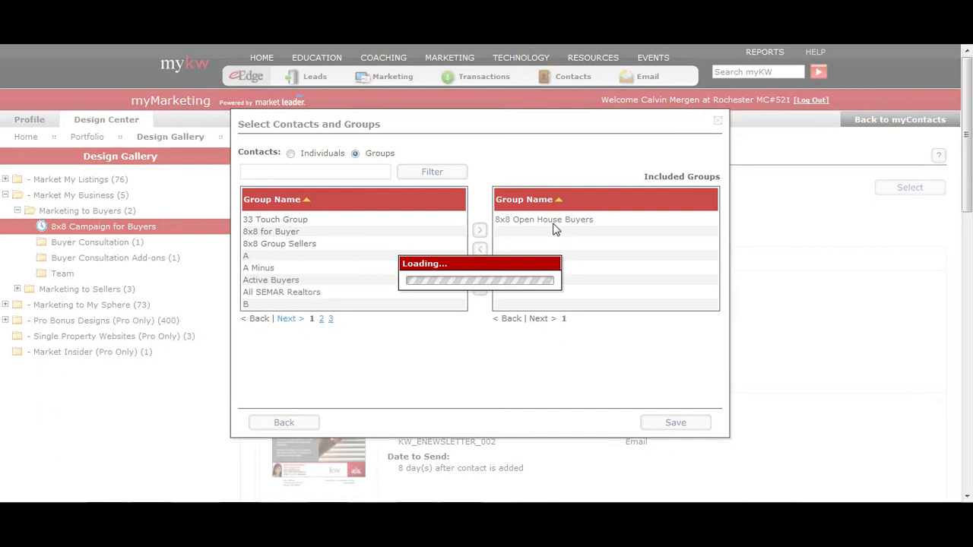
pyautogui.click(675, 423)
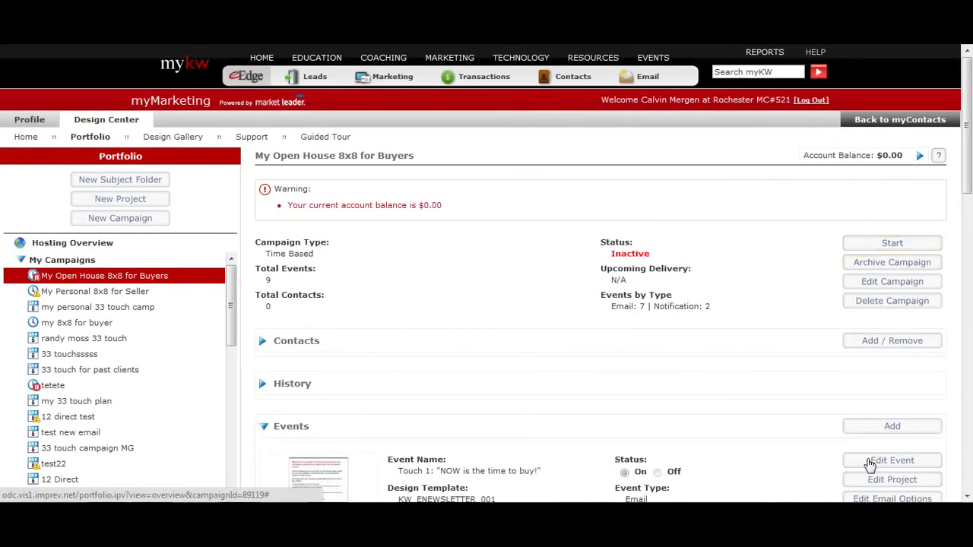
# - Start the campaign so it is Active, then open the Touch 1 email project for editing
pyautogui.click(890, 240)
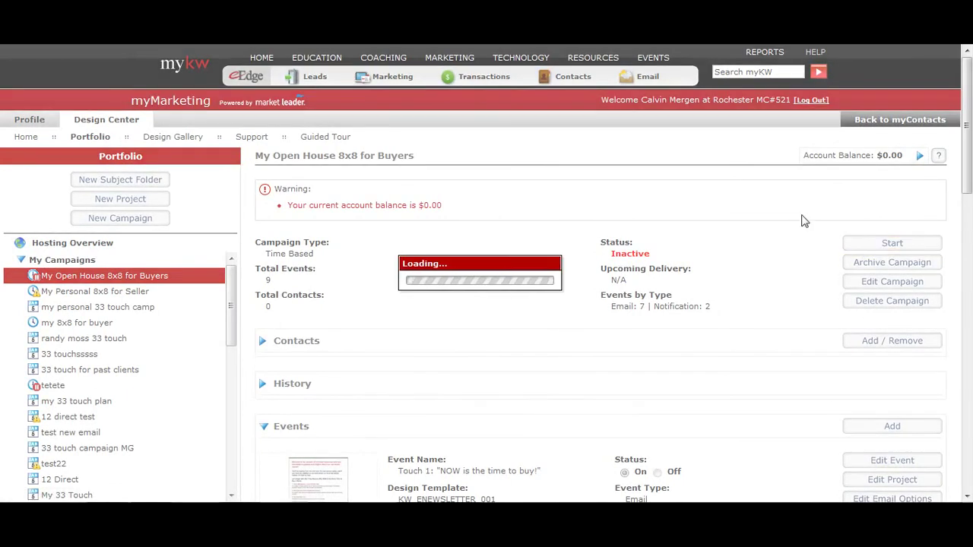
pyautogui.scroll(-3, 749, 246)
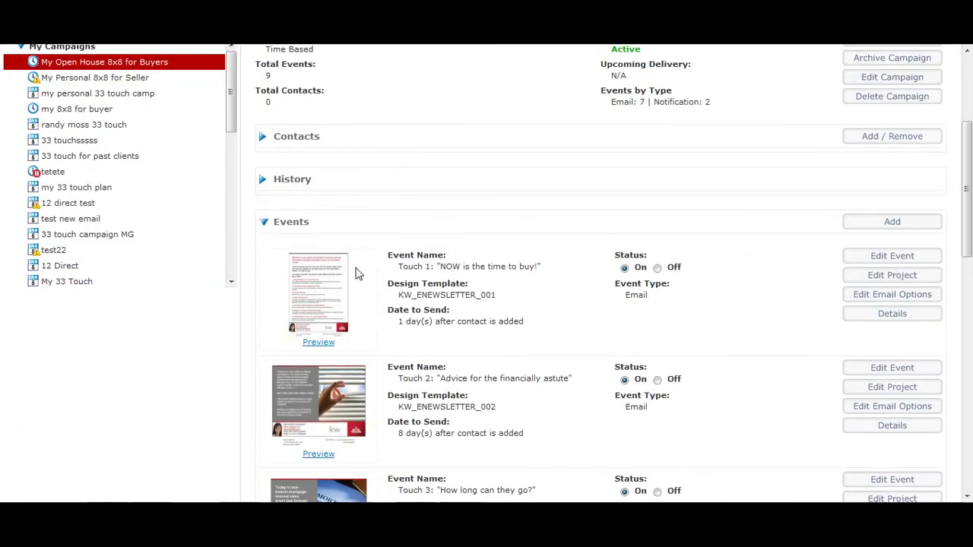
pyautogui.doubleClick(431, 293)
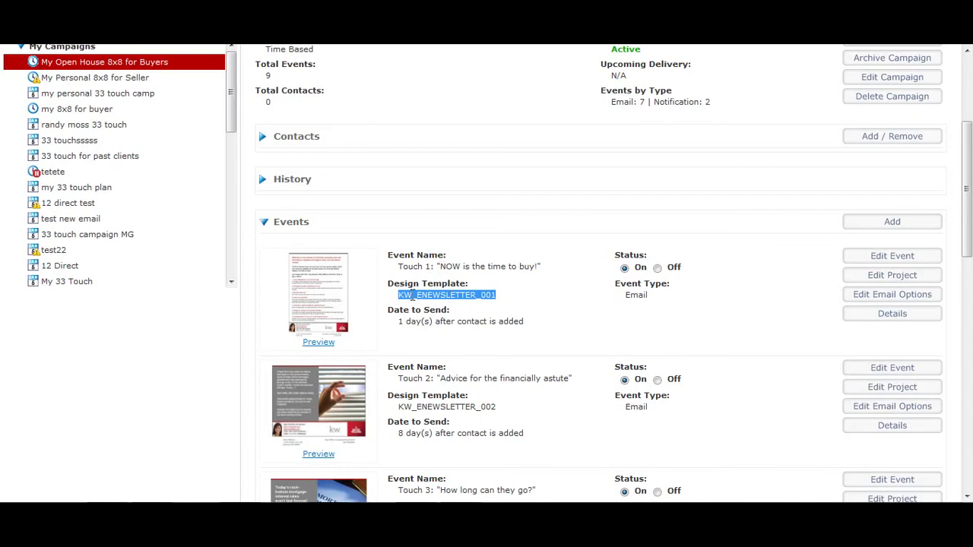
pyautogui.click(438, 322)
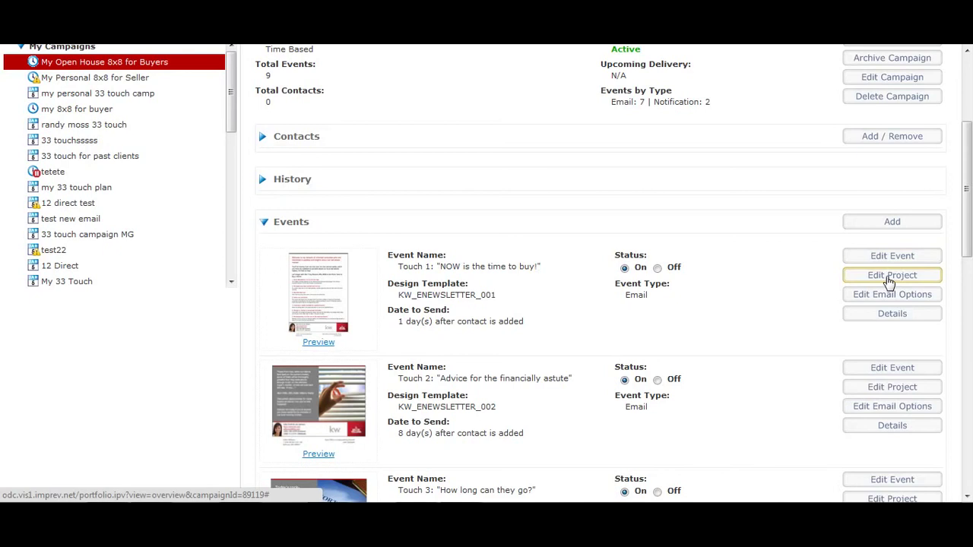
pyautogui.click(890, 278)
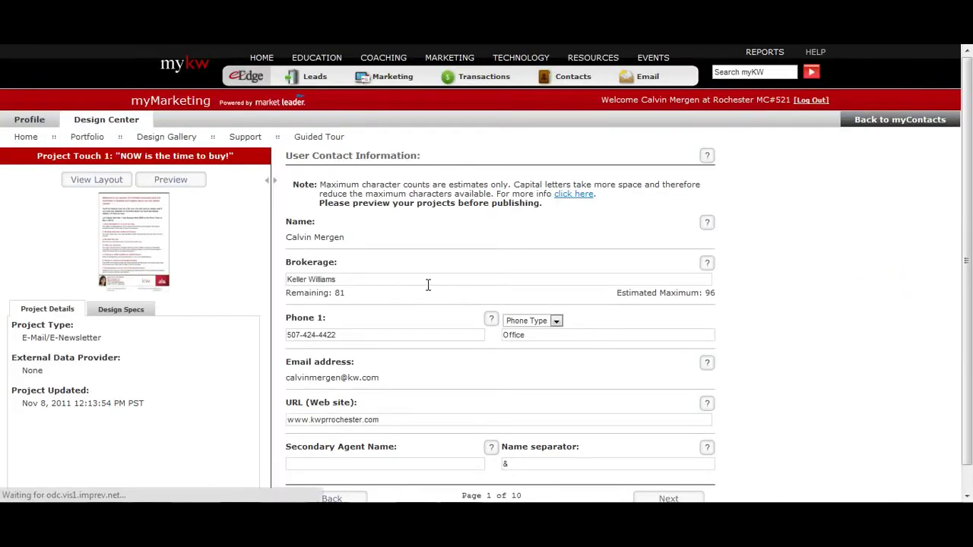
# - Check the Touch 1 website, phone and brokerage fields, skip the photo page, and select Headline 1
pyautogui.scroll(-1, 428, 285)
pyautogui.click(382, 393)
pyautogui.click(342, 308)
pyautogui.click(340, 253)
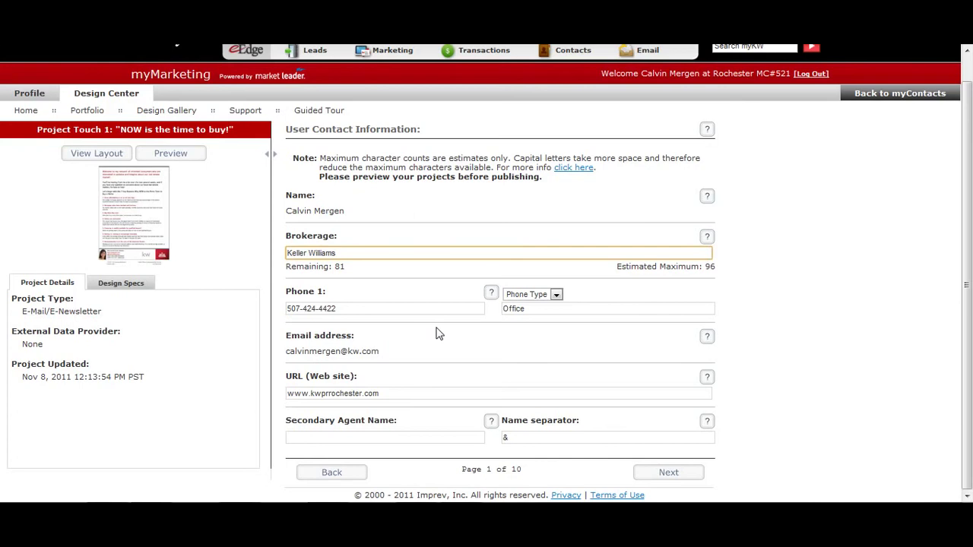
pyautogui.click(648, 477)
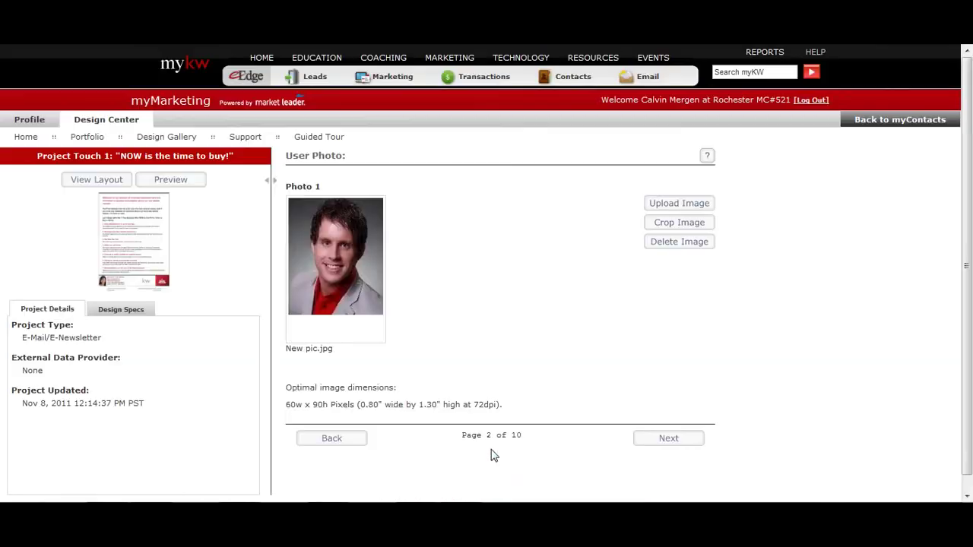
pyautogui.scroll(-1, 549, 427)
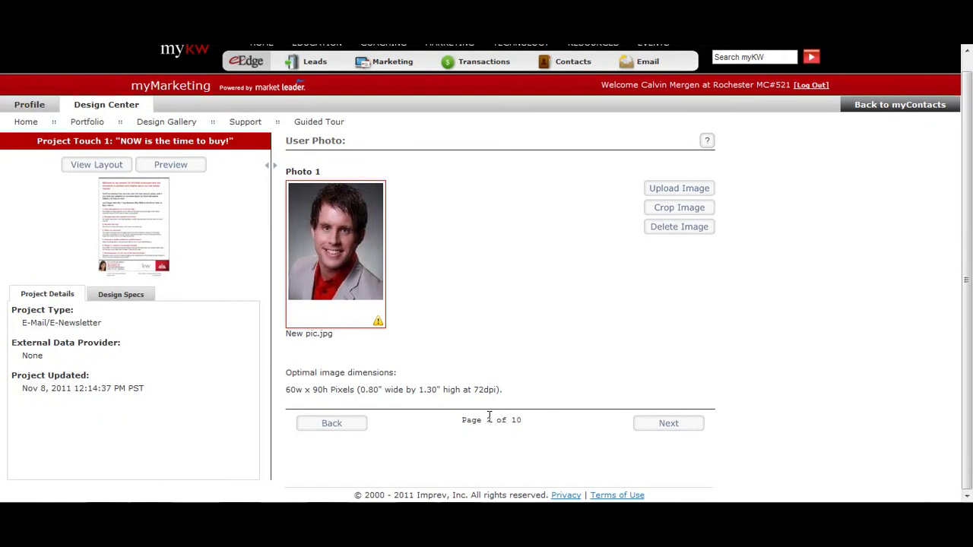
pyautogui.click(643, 425)
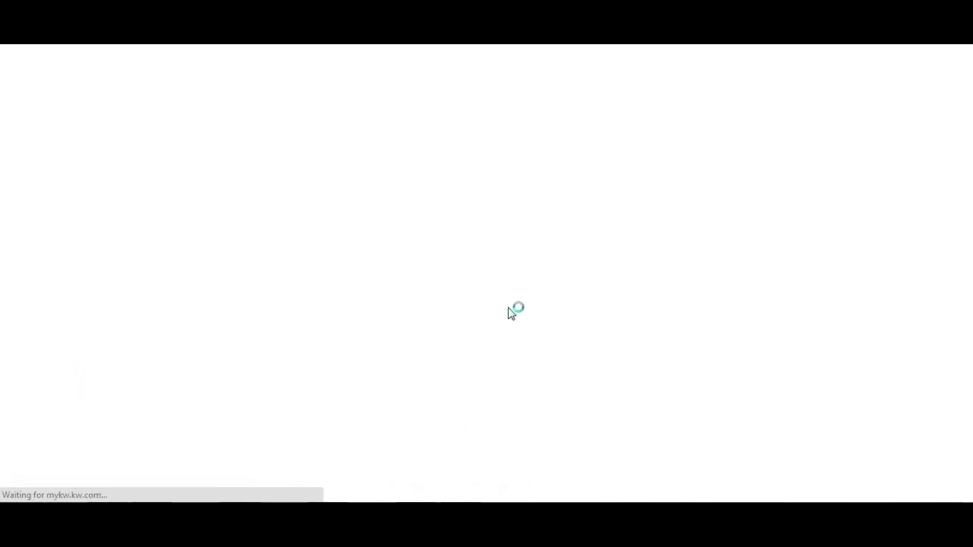
pyautogui.click(342, 240)
pyautogui.tripleClick(354, 244)
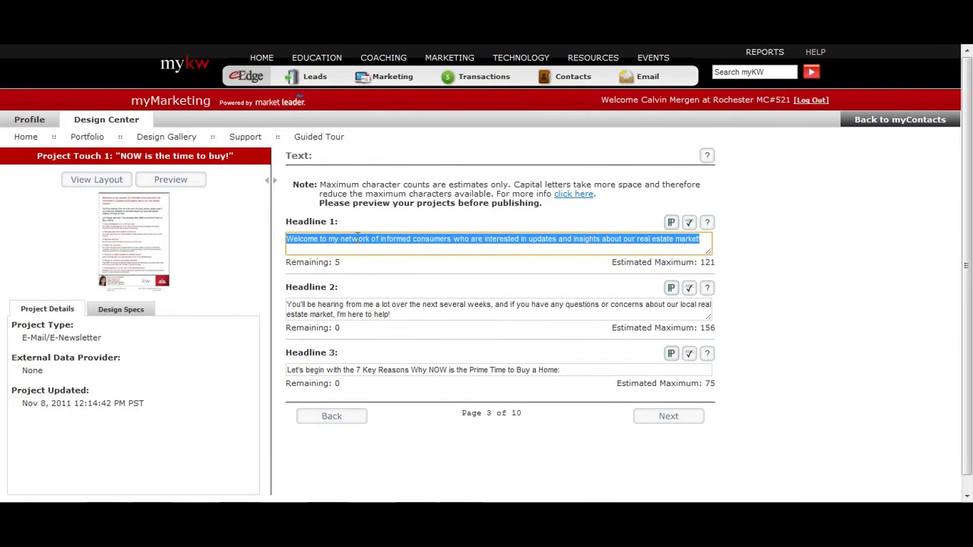
# - Preview the email full size and change Headline 1 to 'Thank you for Stopping at My Open House'
pyautogui.click(172, 181)
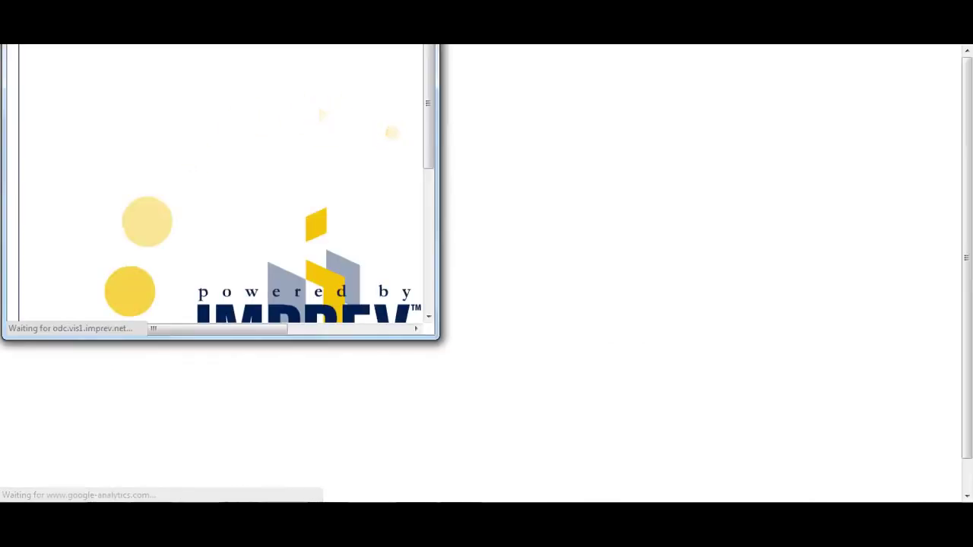
pyautogui.click(396, 45)
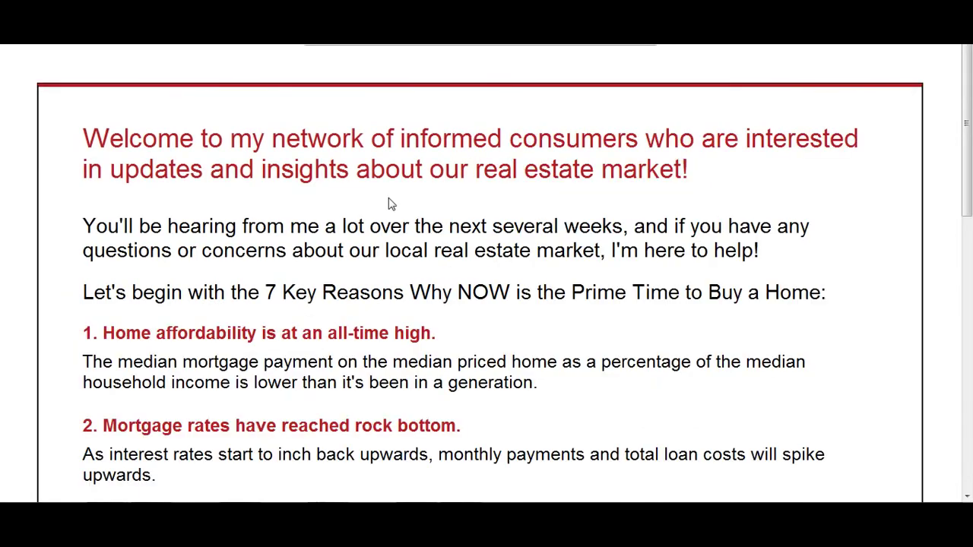
pyautogui.tripleClick(340, 149)
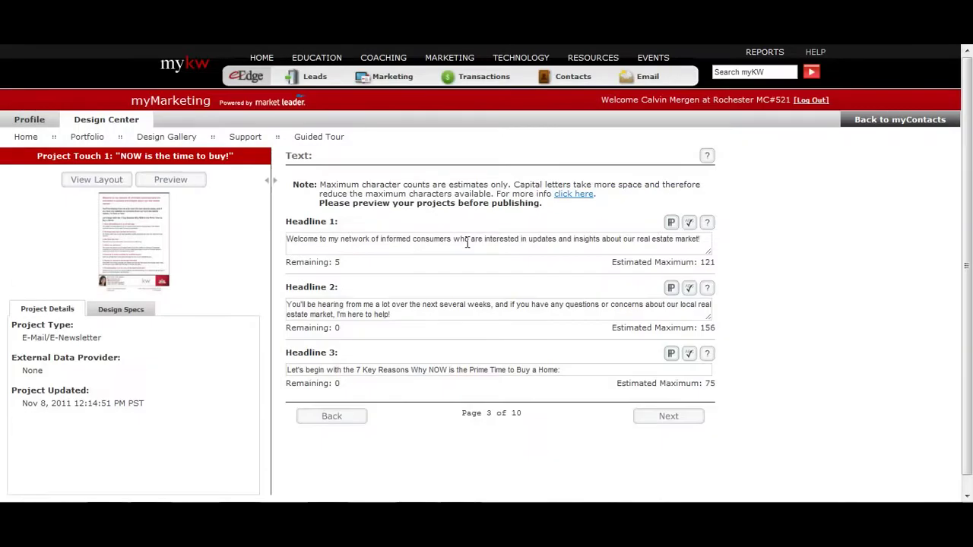
pyautogui.tripleClick(466, 241)
pyautogui.write('Thank you for Stopping at M')
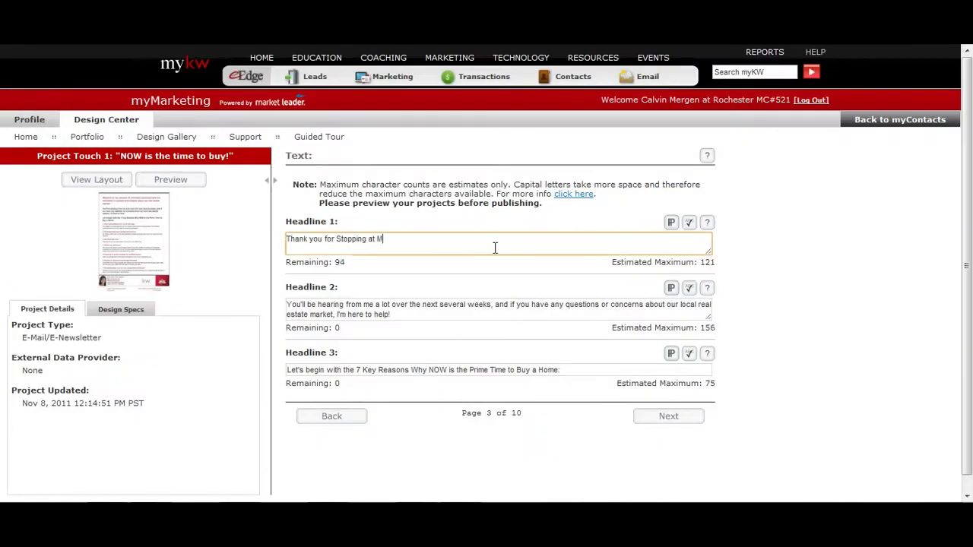
pyautogui.write('y Open GHou')
pyautogui.write('Ho')
pyautogui.write('e')
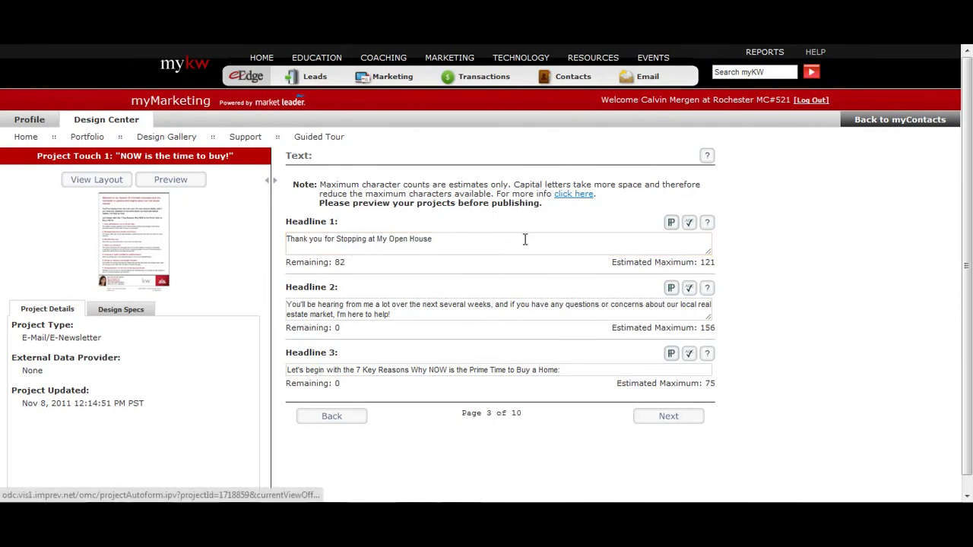
# - Delete the old Headline 2 text and type replacement wording
pyautogui.moveTo(425, 314); pyautogui.dragTo(203, 291)
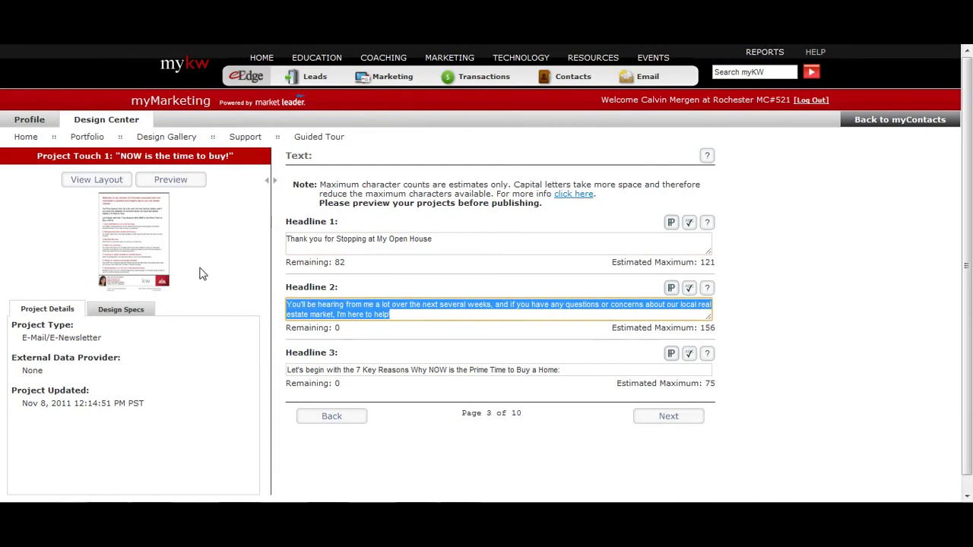
pyautogui.click(103, 183)
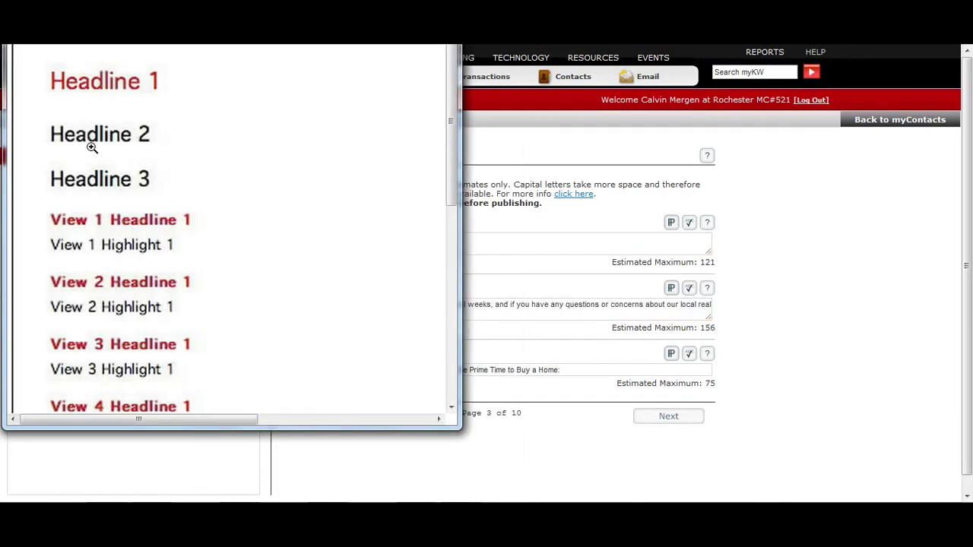
pyautogui.click(512, 239)
pyautogui.write('Thank you for Stopping at My Open House')
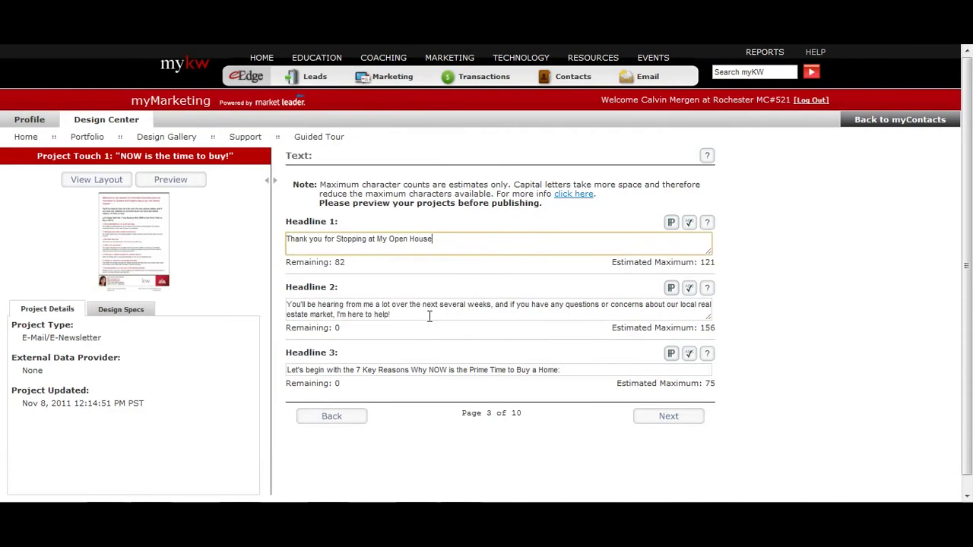
pyautogui.moveTo(406, 311); pyautogui.dragTo(230, 273)
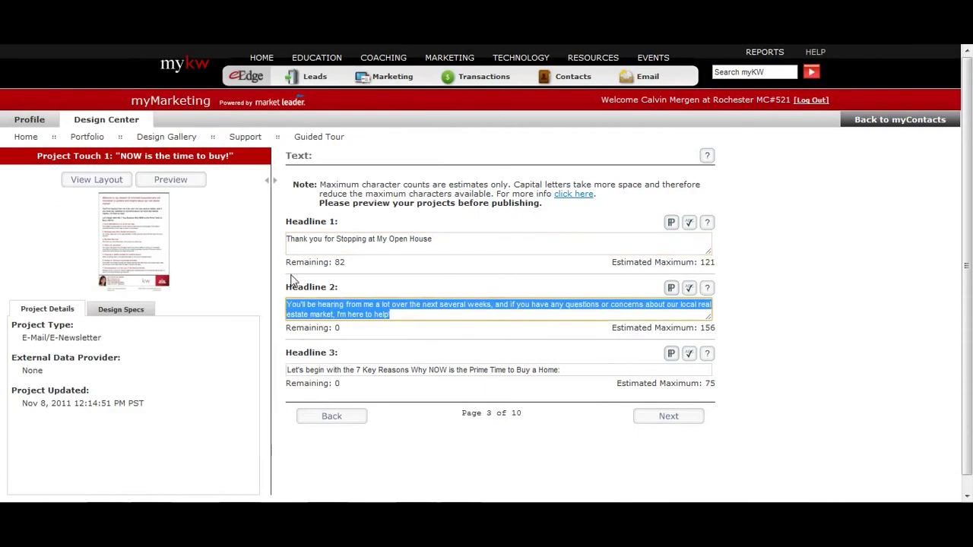
pyautogui.press('Delete')
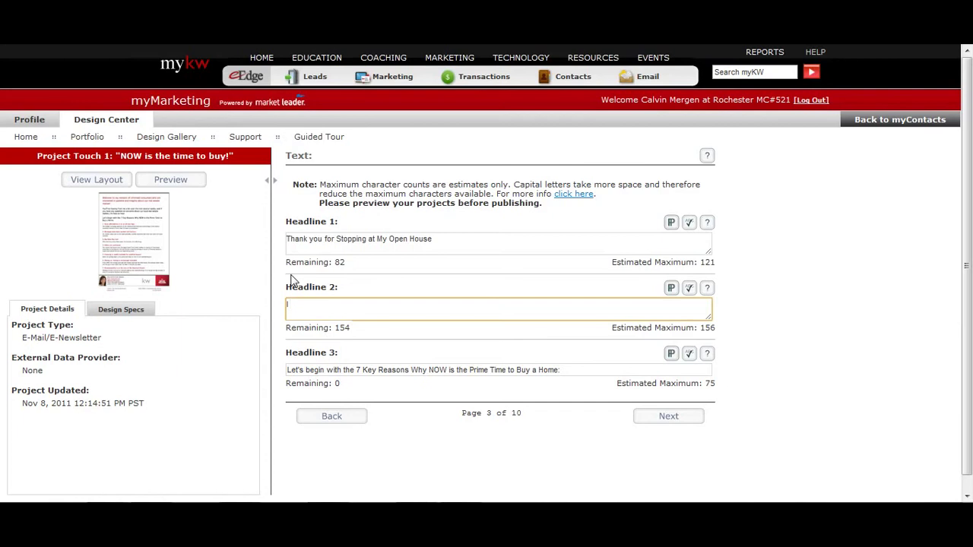
pyautogui.write('I skjsdls jdls jds')
# - Look over Headline 3, check the layout preview, and save the page to reach page 4
pyautogui.click(396, 370)
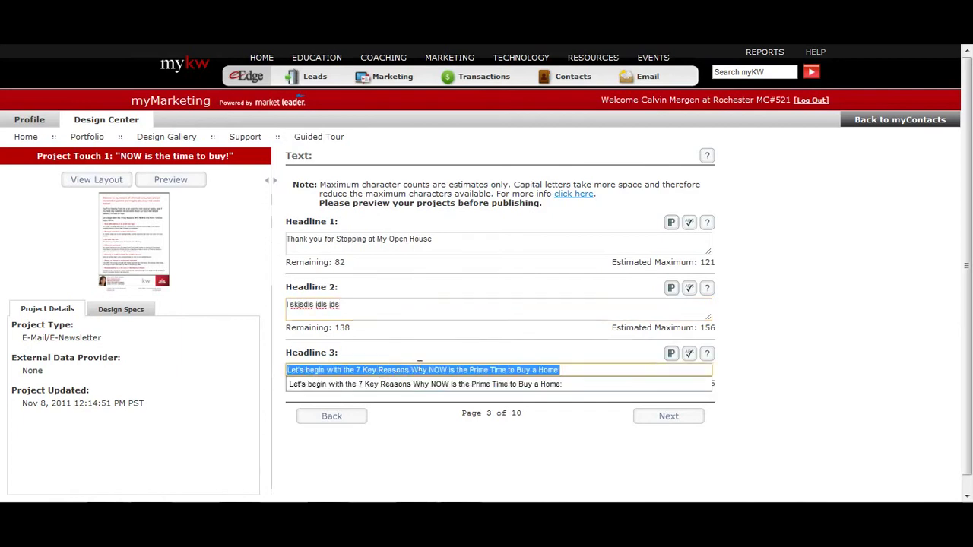
pyautogui.click(378, 371)
pyautogui.doubleClick(367, 370)
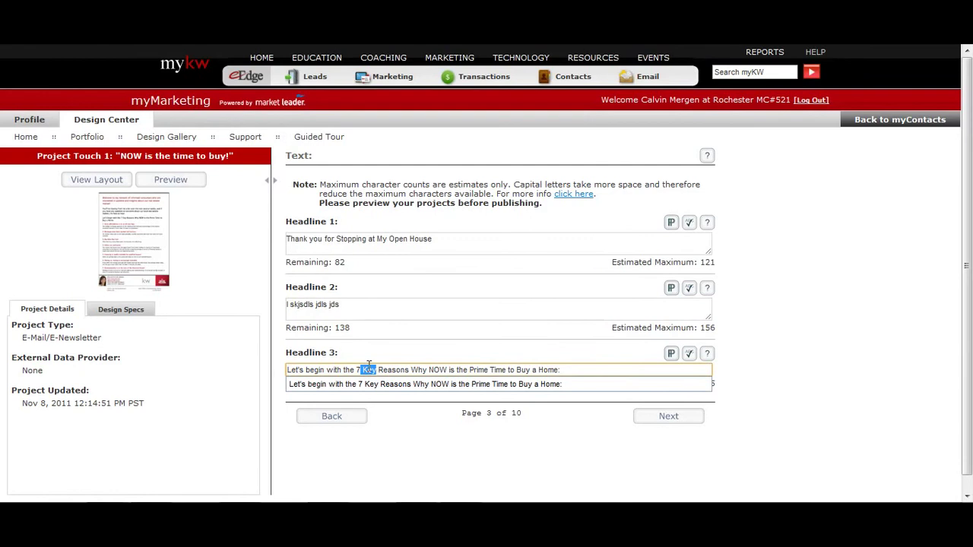
pyautogui.click(96, 180)
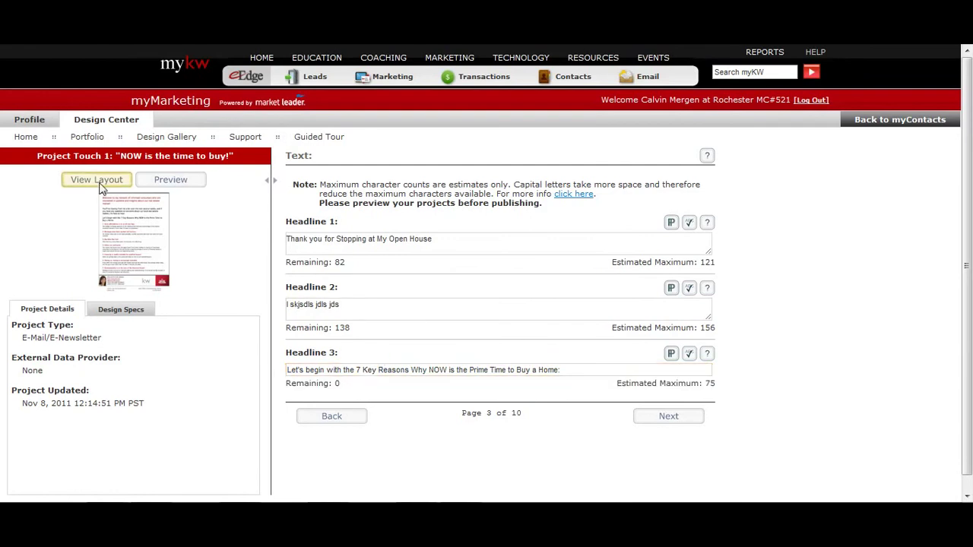
pyautogui.click(470, 285)
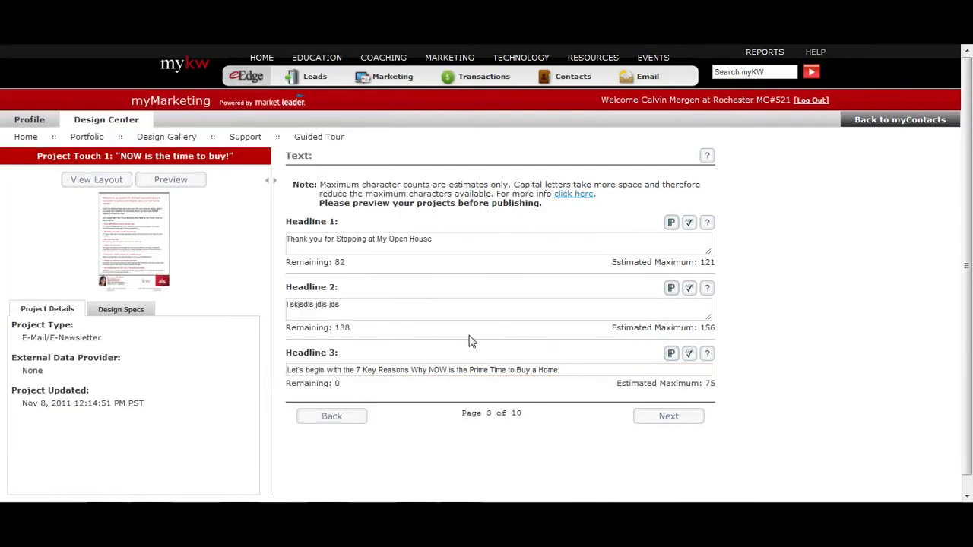
pyautogui.click(673, 422)
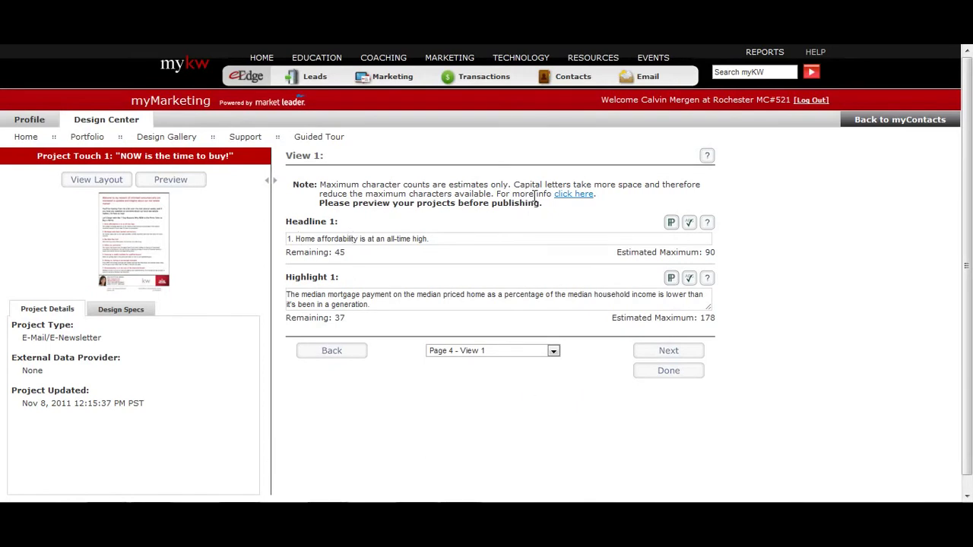
# - Advance through the View 1 to View 7 pages unchanged, then open the layout preview
pyautogui.click(348, 296)
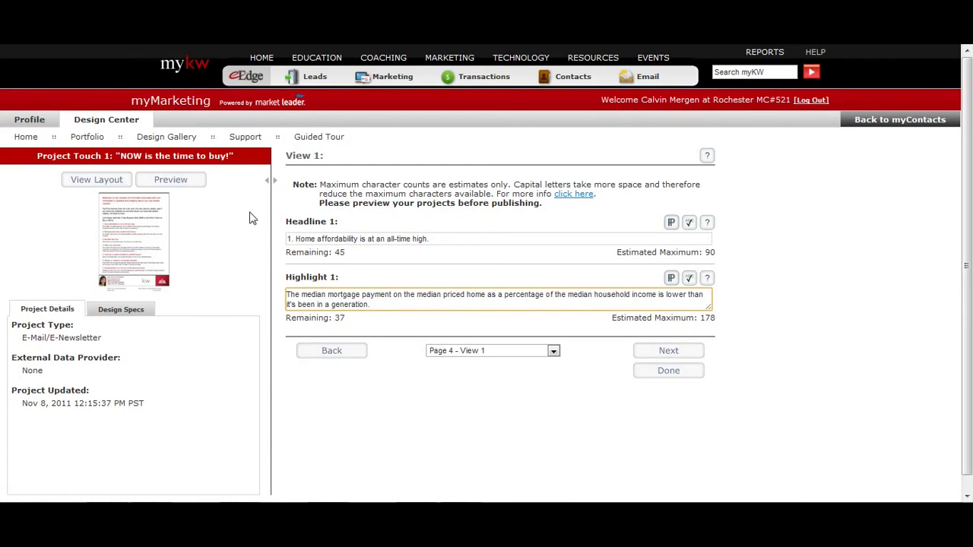
pyautogui.click(676, 356)
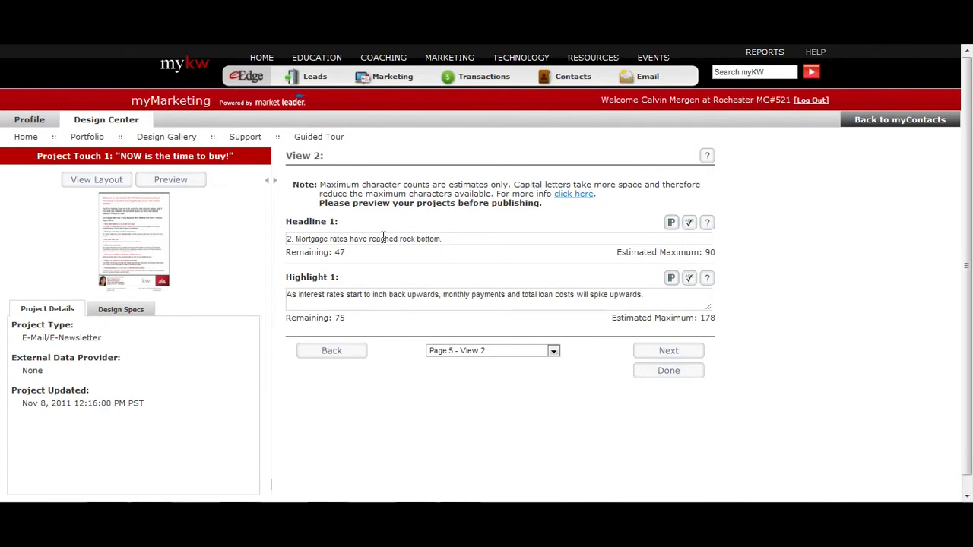
pyautogui.click(671, 355)
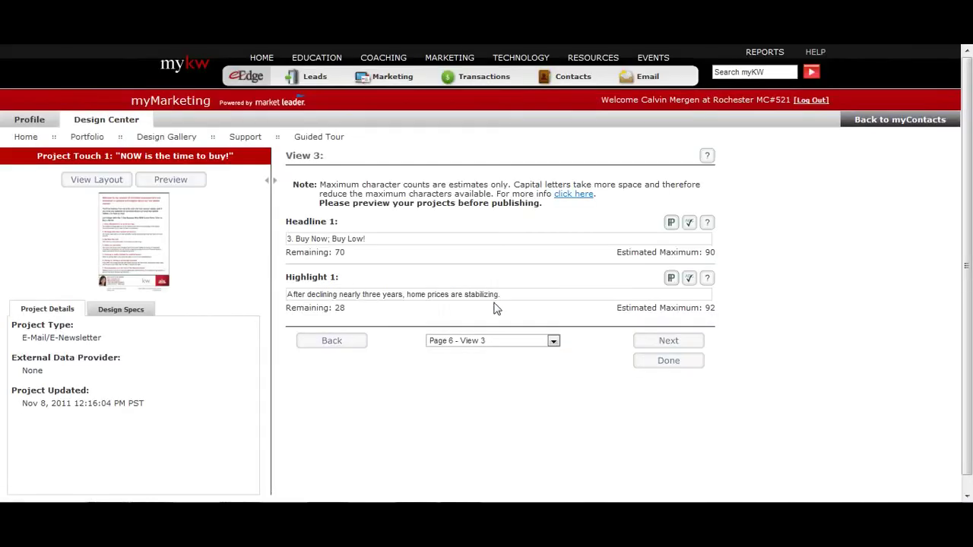
pyautogui.moveTo(512, 295); pyautogui.dragTo(249, 295)
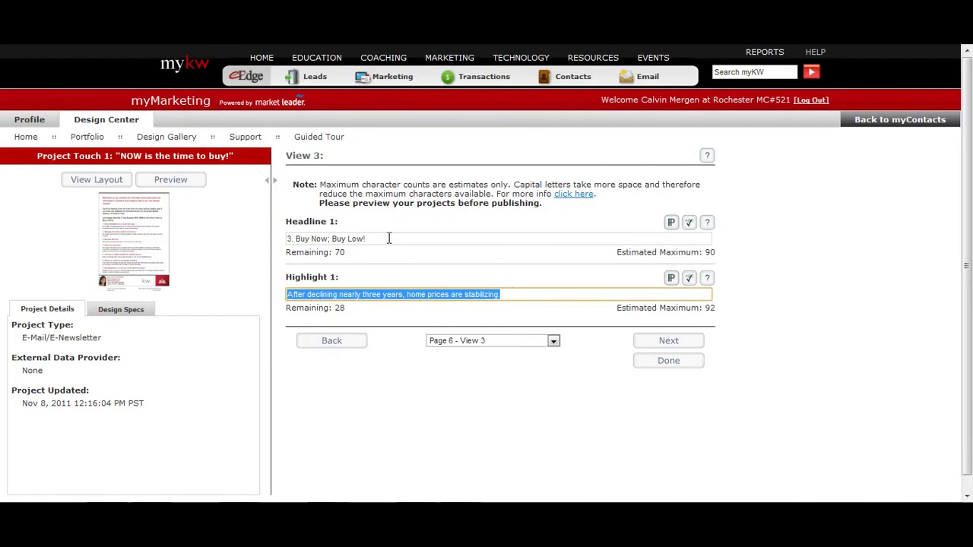
pyautogui.moveTo(387, 241); pyautogui.dragTo(265, 239)
pyautogui.click(688, 344)
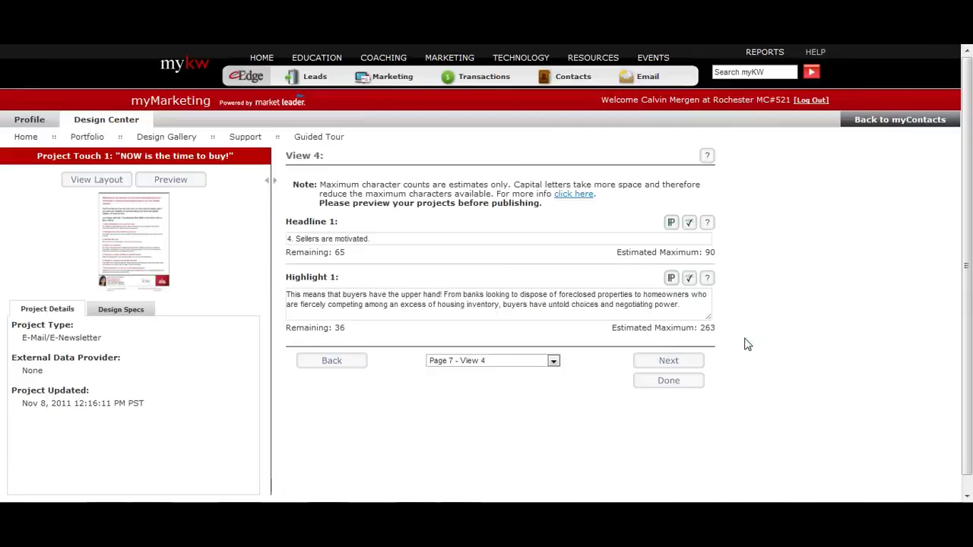
pyautogui.click(675, 365)
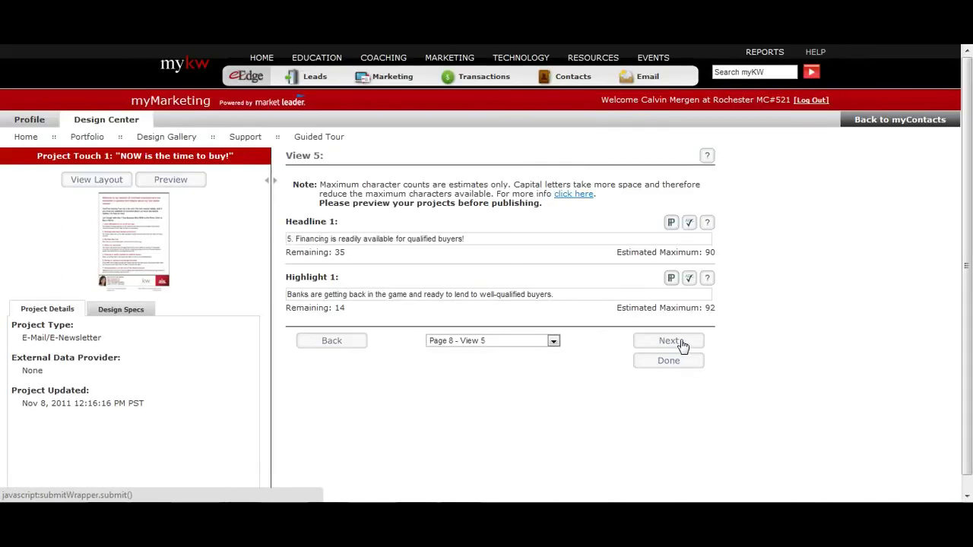
pyautogui.click(684, 347)
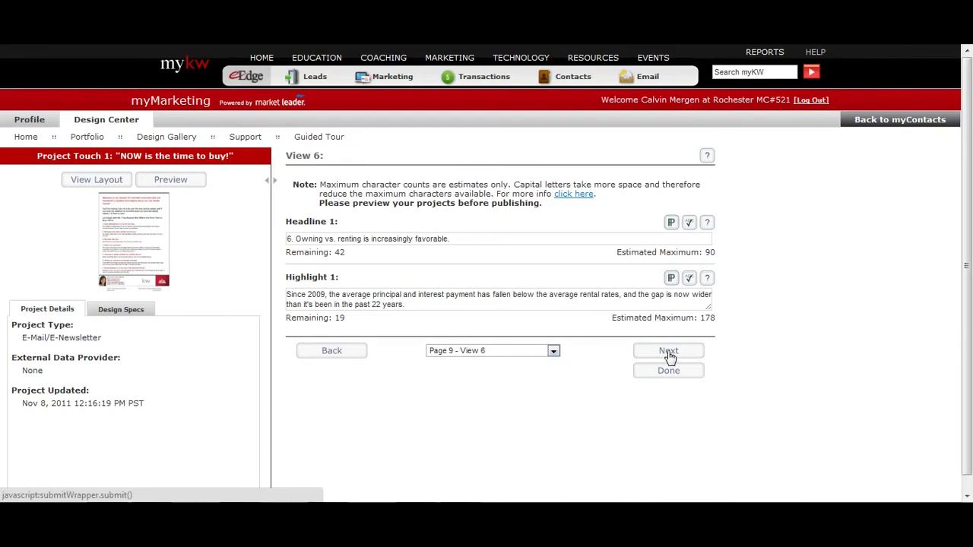
pyautogui.click(670, 357)
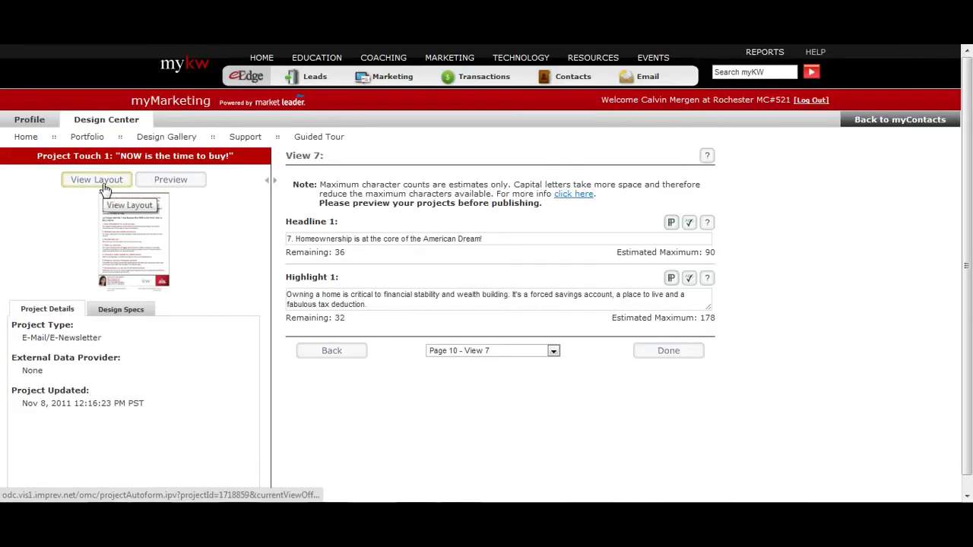
pyautogui.click(119, 221)
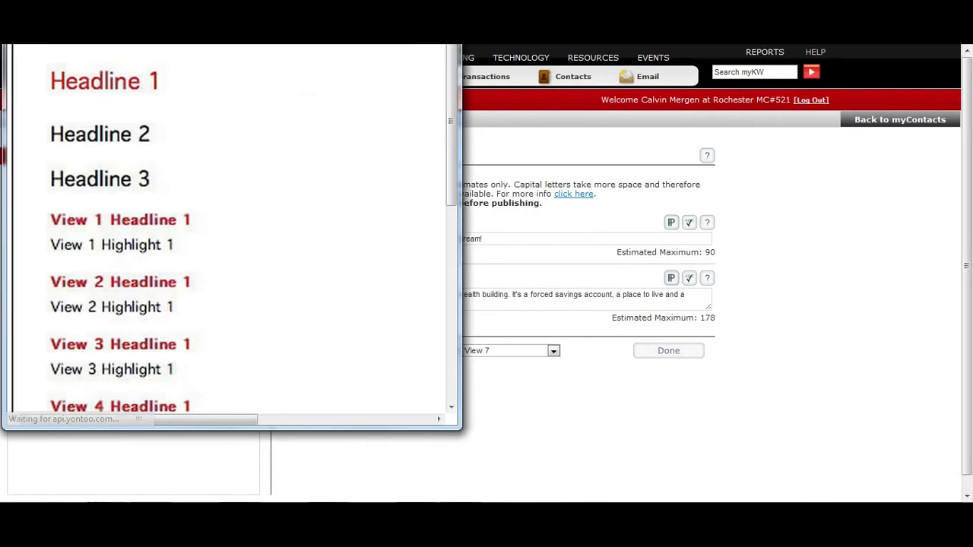
# - Enlarge the layout preview, then finish the Touch 1 email and return to the campaign page
pyautogui.doubleClick(351, 44)
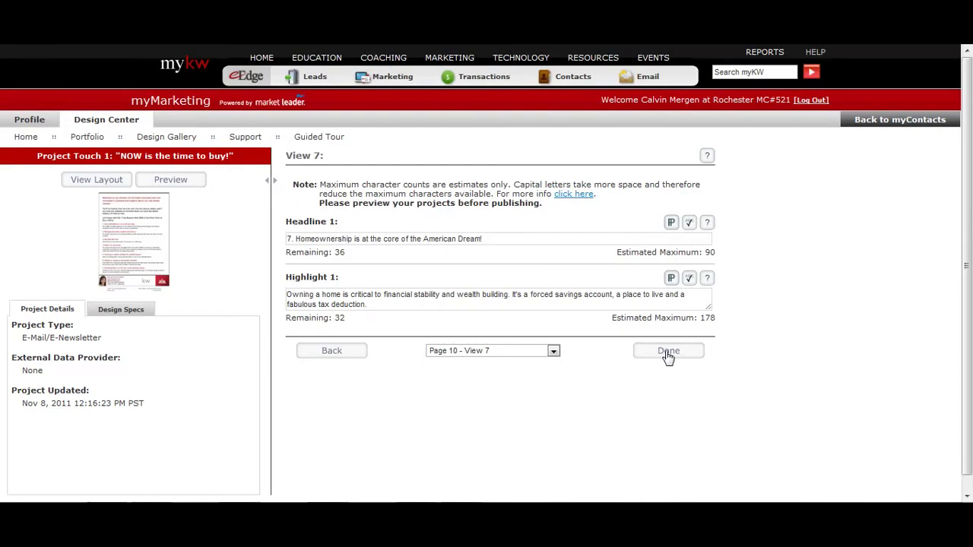
pyautogui.click(666, 355)
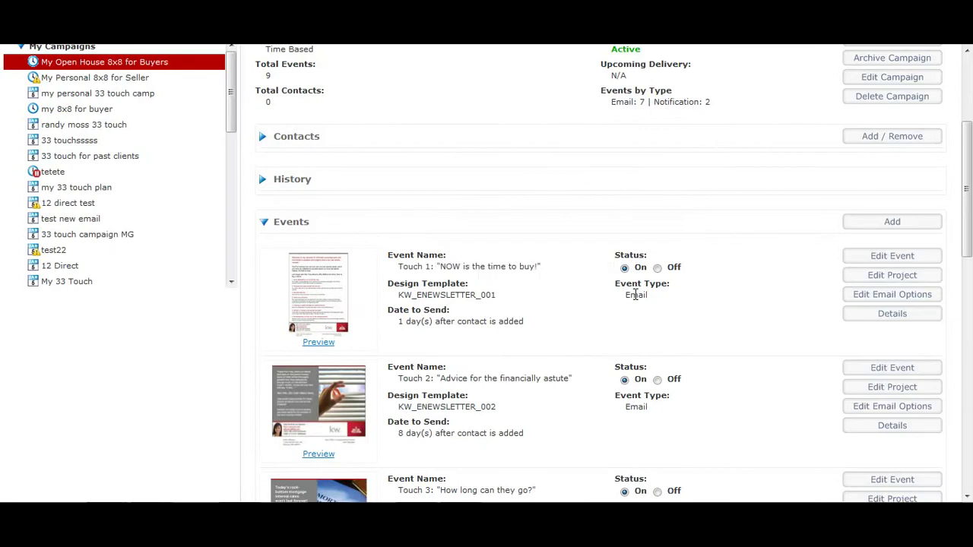
# - Open the Edit Event settings for the campaign's Touch 1 event
pyautogui.doubleClick(636, 295)
pyautogui.click(669, 300)
pyautogui.scroll(-1, 847, 223)
pyautogui.click(865, 191)
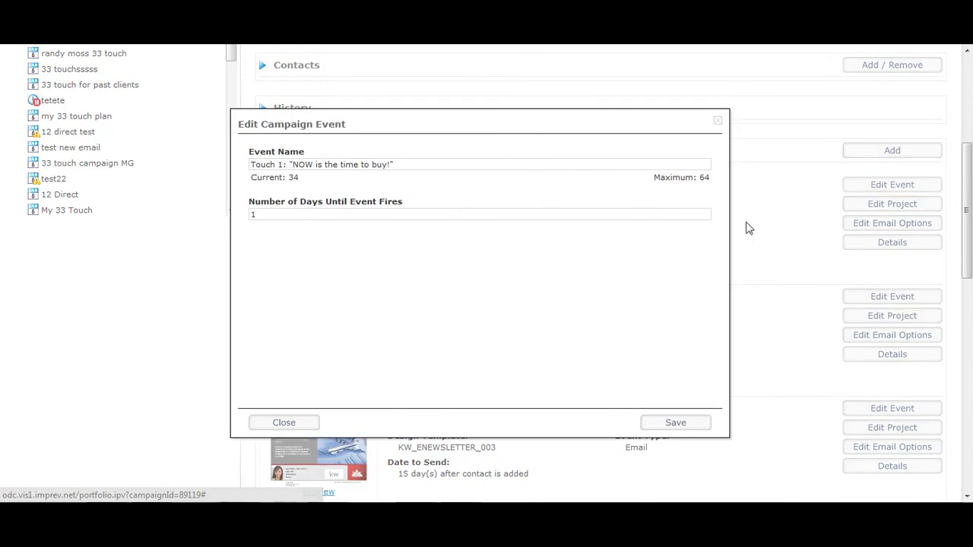
# - Rename the event to 'Open House Email', keep it firing after 1 day, and save
pyautogui.tripleClick(310, 163)
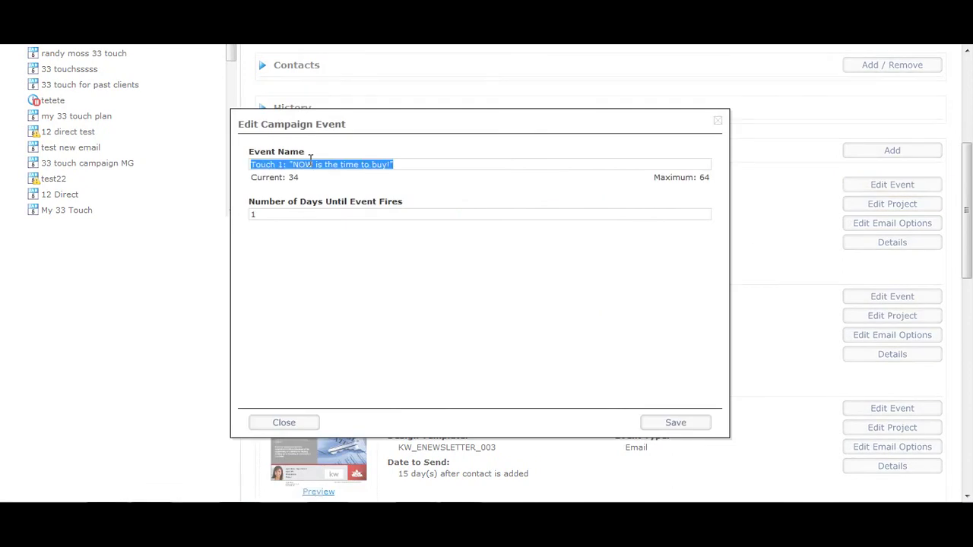
pyautogui.click(343, 165)
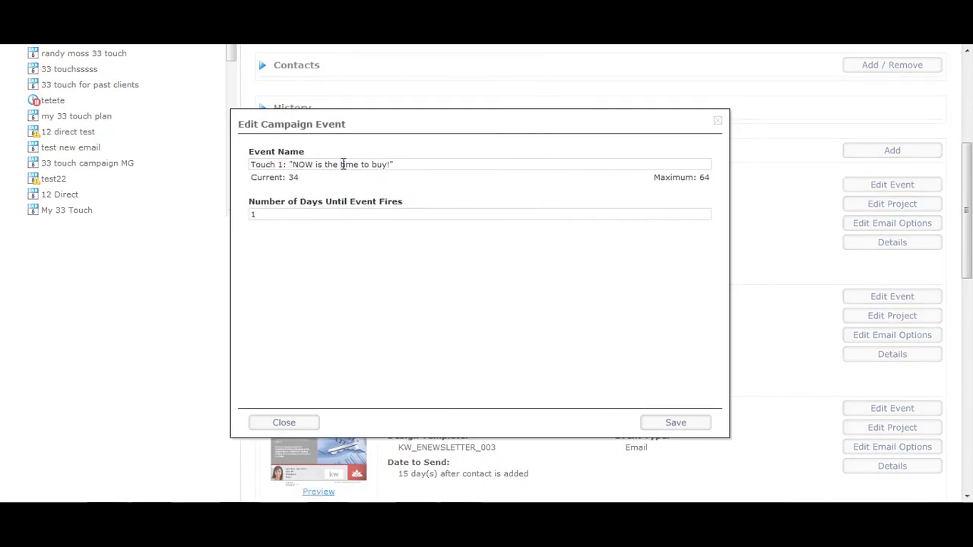
pyautogui.write('Open')
pyautogui.moveTo(425, 164); pyautogui.dragTo(126, 177)
pyautogui.write('O')
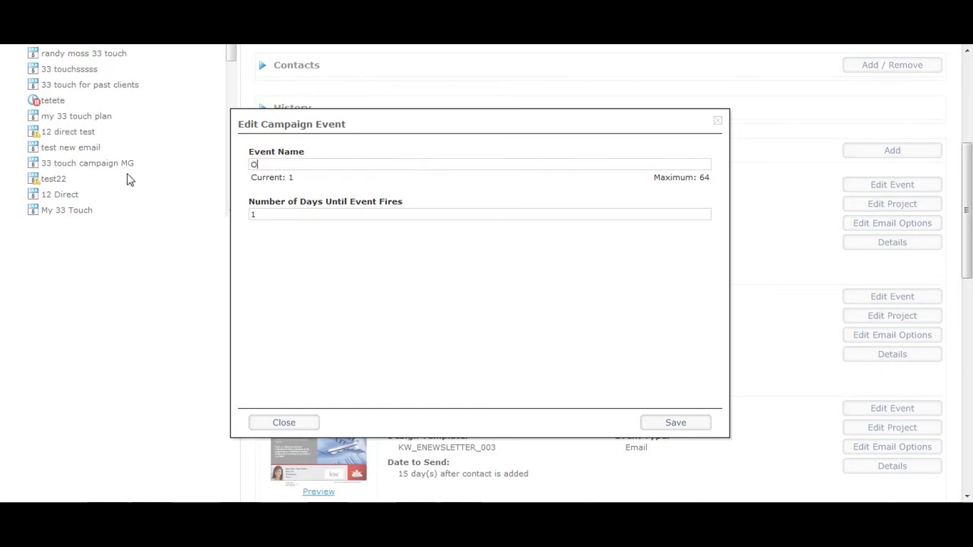
pyautogui.write('pen GHouse Email')
pyautogui.moveTo(287, 204); pyautogui.dragTo(238, 202)
pyautogui.click(264, 215)
pyautogui.click(670, 424)
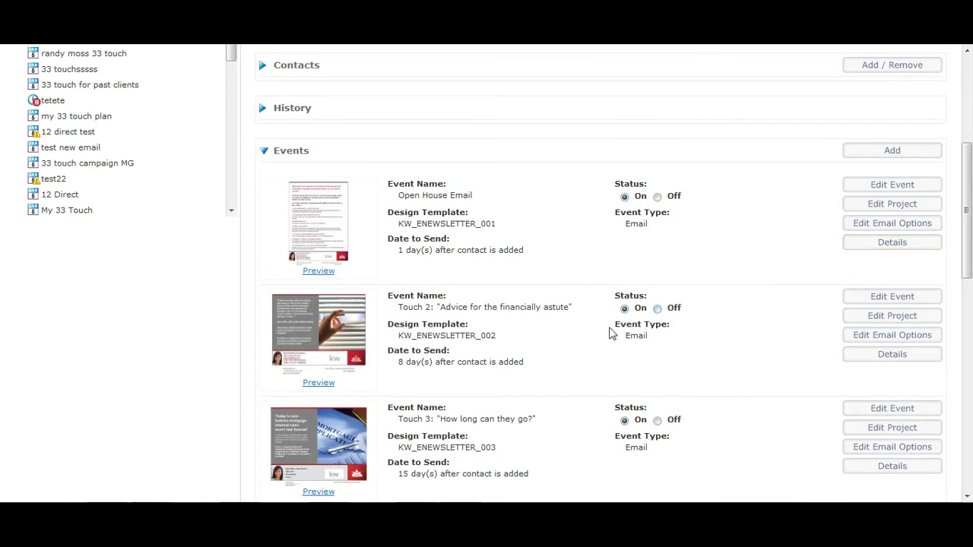
pyautogui.moveTo(398, 362); pyautogui.dragTo(780, 378)
# - Change the Touch 2 event to send 5 days after a contact is added instead of 8
pyautogui.click(893, 296)
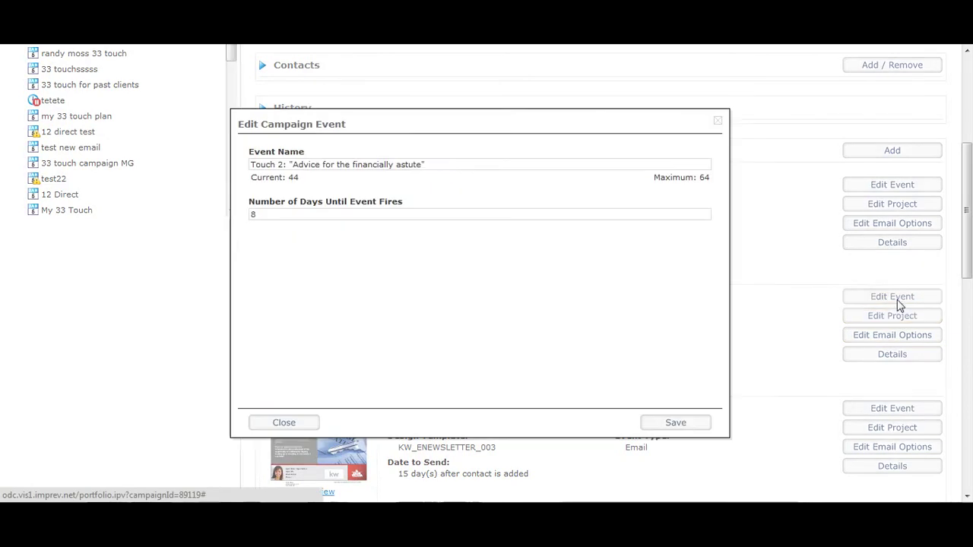
pyautogui.moveTo(447, 165); pyautogui.dragTo(238, 171)
pyautogui.click(307, 207)
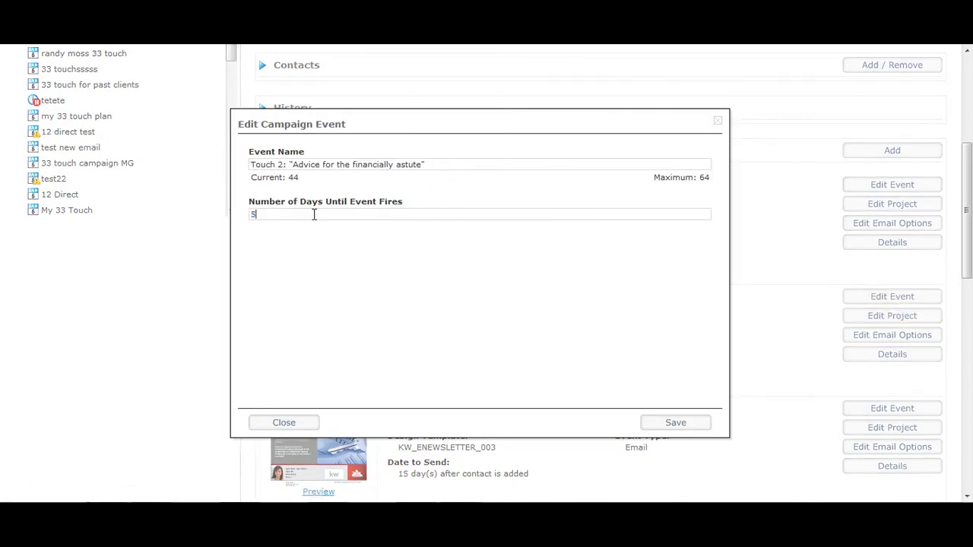
pyautogui.moveTo(434, 168); pyautogui.dragTo(196, 157)
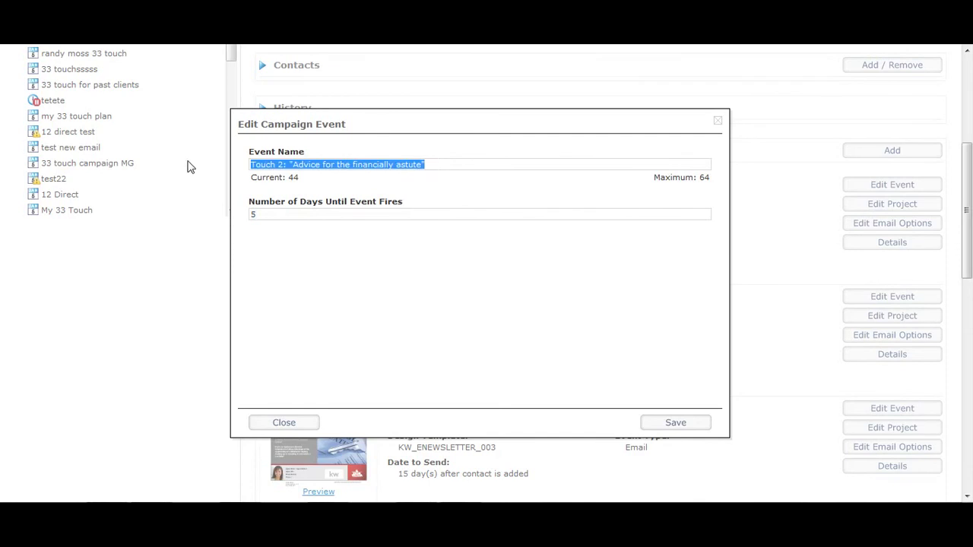
pyautogui.click(658, 428)
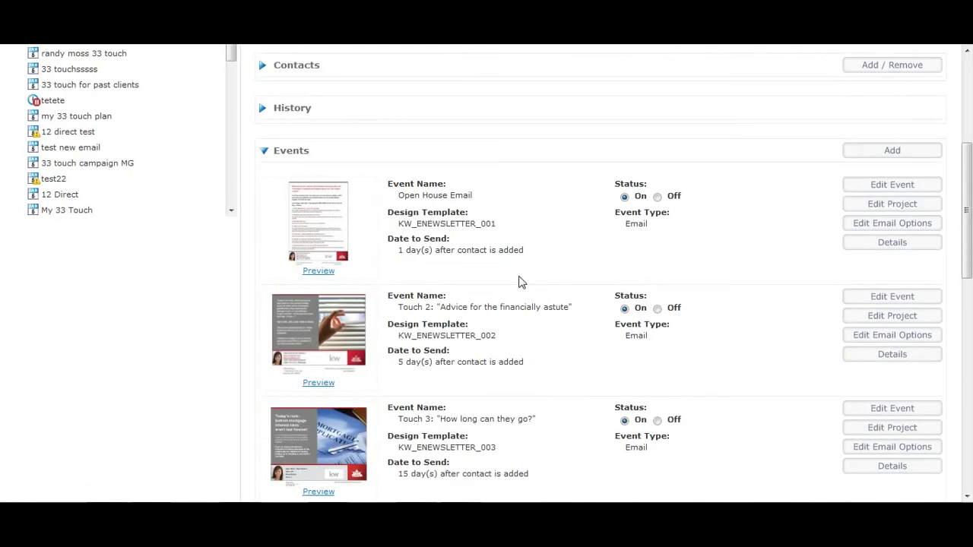
# - Keep the Open House Email subject 'Thank you For Stopping at my Open' and save it
pyautogui.click(884, 227)
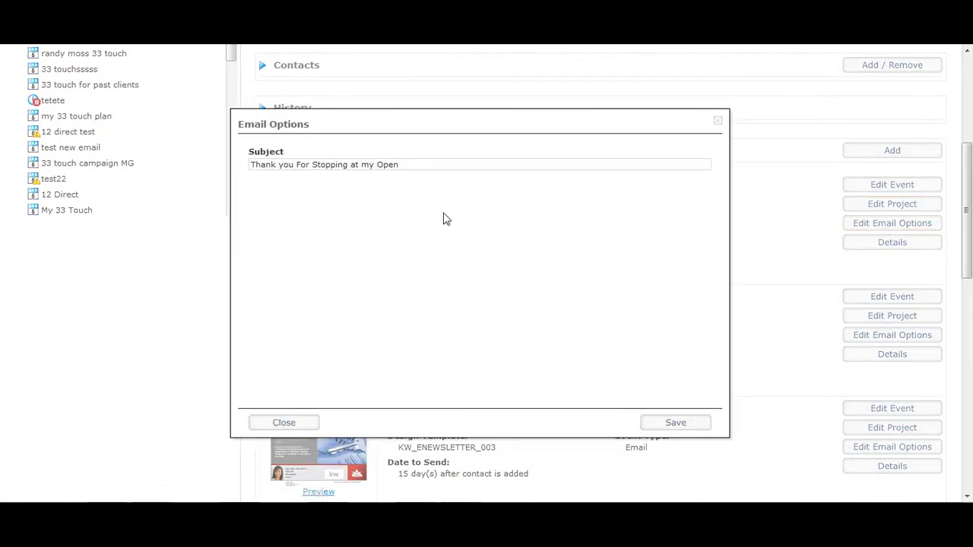
pyautogui.moveTo(424, 169); pyautogui.dragTo(91, 152)
pyautogui.click(201, 176)
pyautogui.click(676, 423)
pyautogui.scroll(-1, 882, 222)
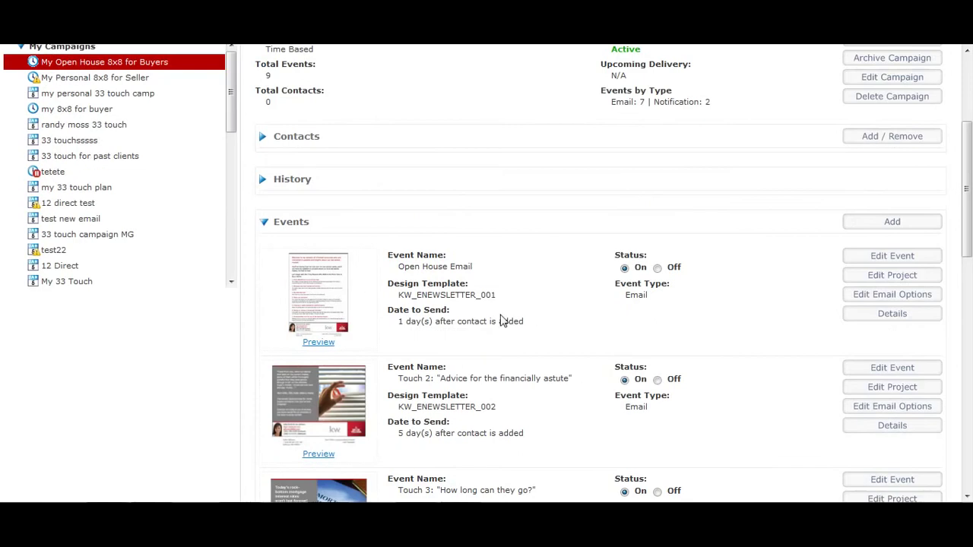
pyautogui.scroll(-2, 637, 293)
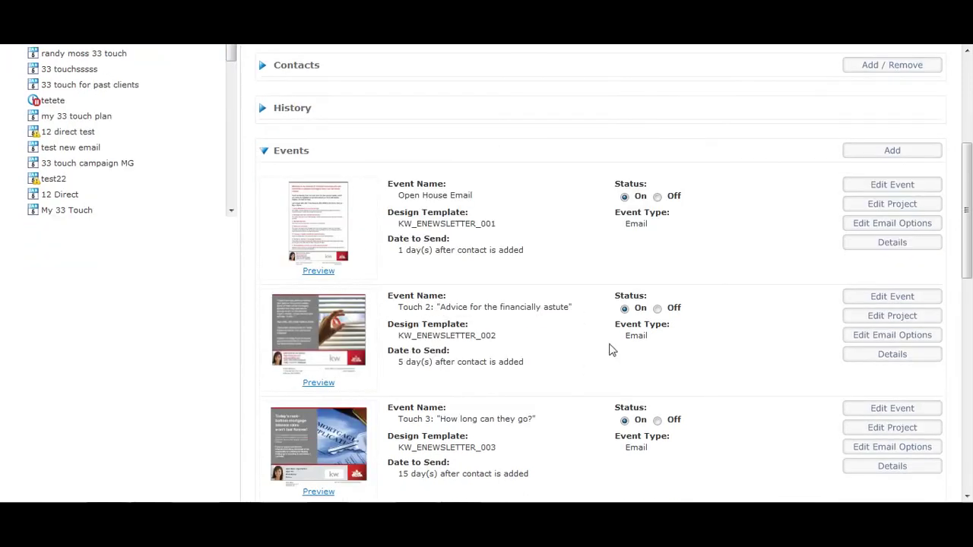
# - Step through the Touch 2 newsletter project's form pages to its text page
pyautogui.click(880, 324)
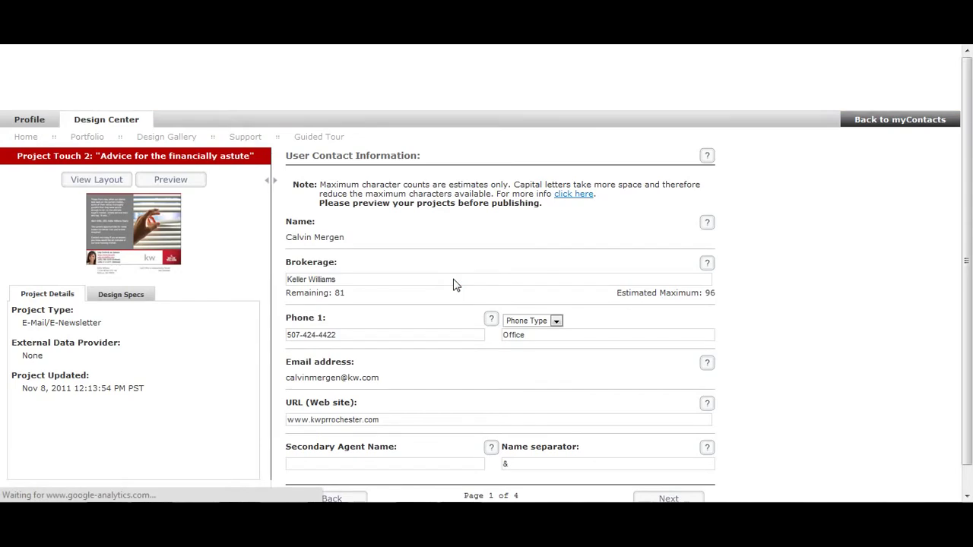
pyautogui.scroll(-1, 445, 346)
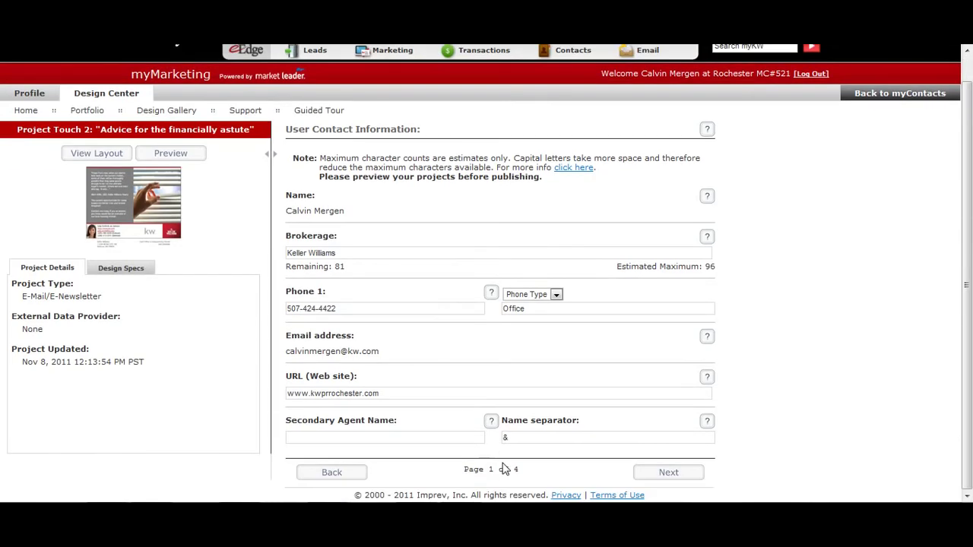
pyautogui.click(686, 476)
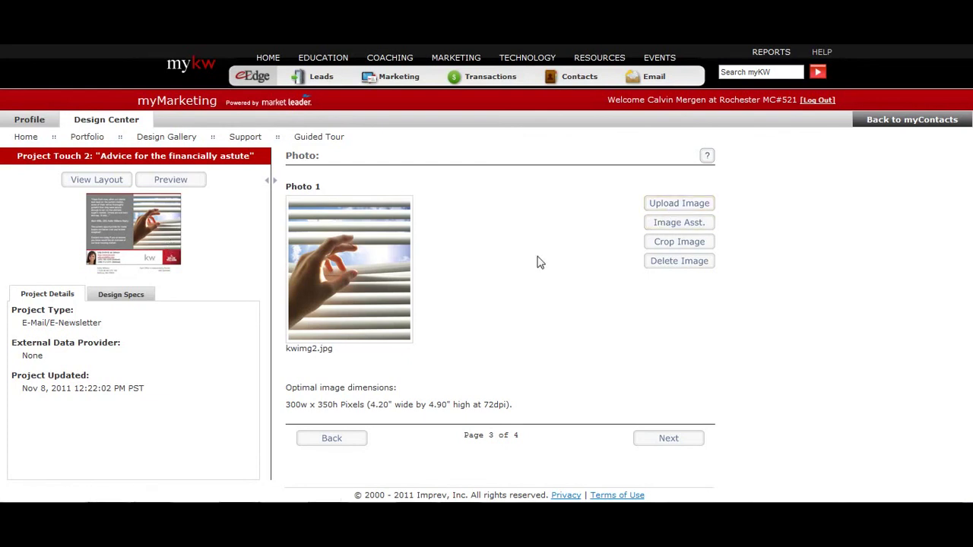
pyautogui.click(689, 445)
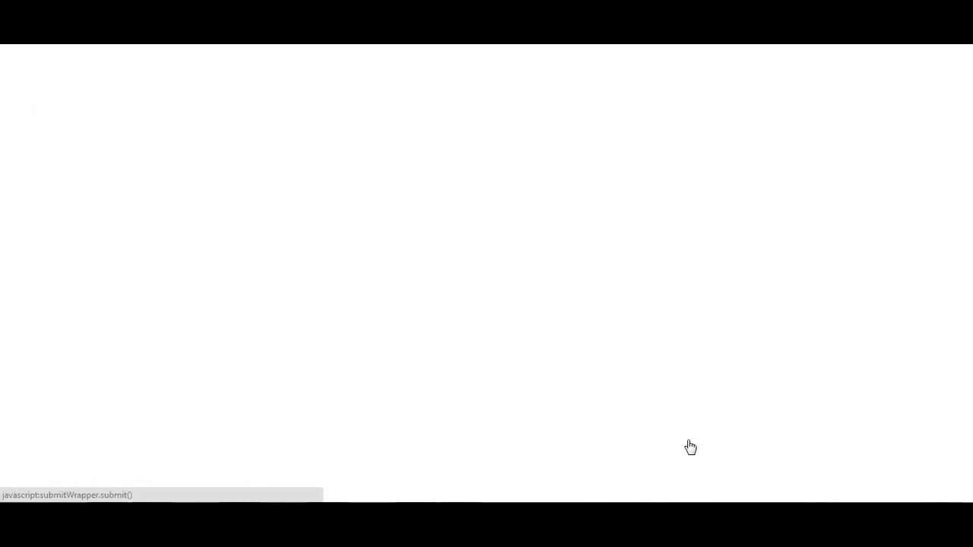
# - Preview the Touch 2 'Advice for the financially astute' newsletter, then close the preview
pyautogui.click(337, 251)
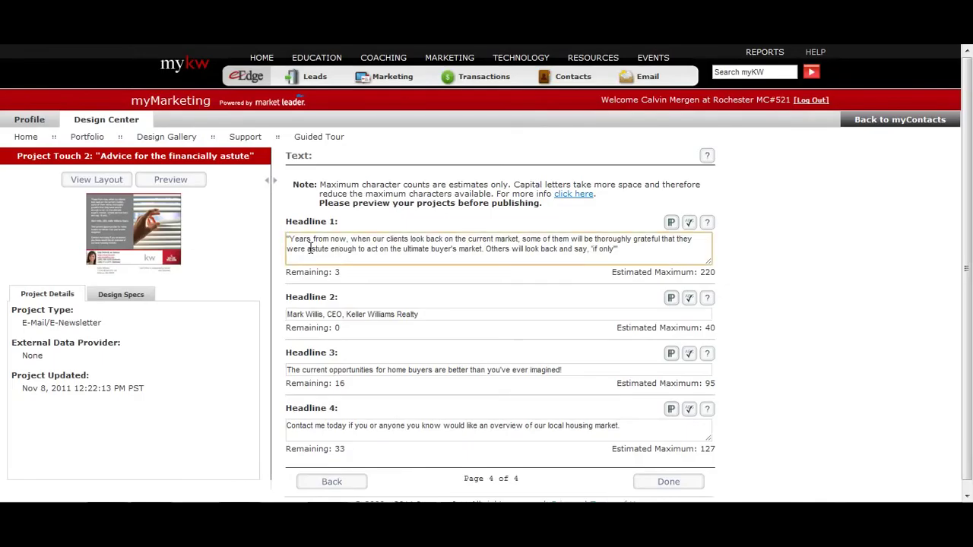
pyautogui.click(170, 180)
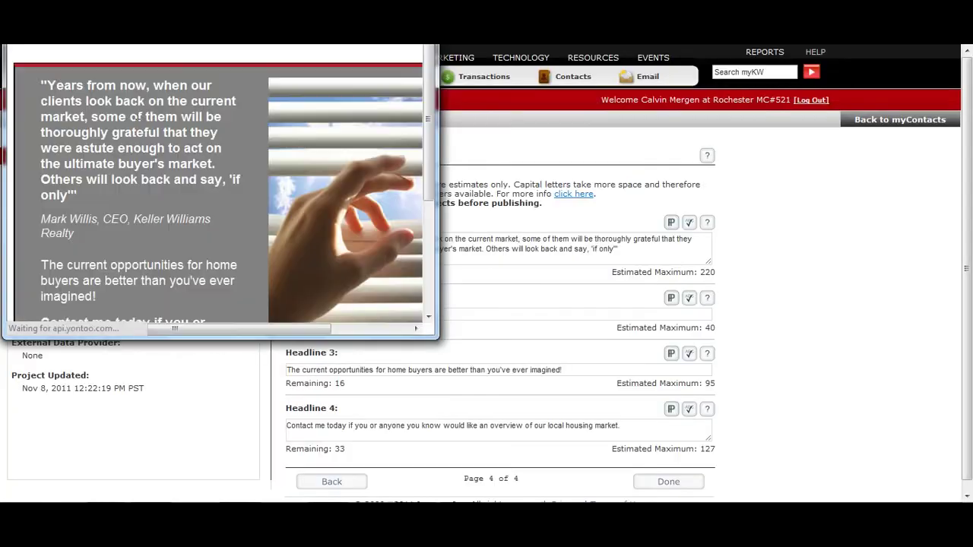
pyautogui.scroll(-3, 104, 177)
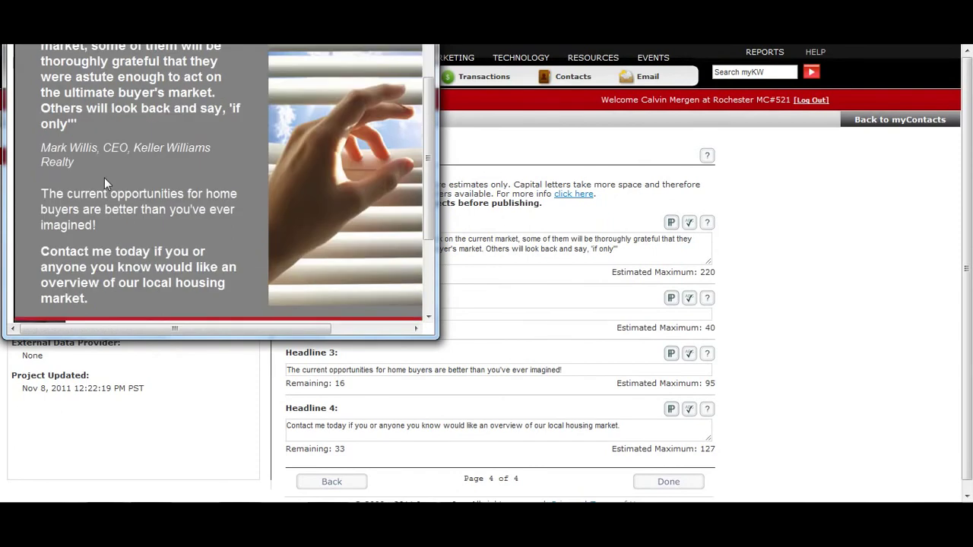
pyautogui.scroll(3, 105, 181)
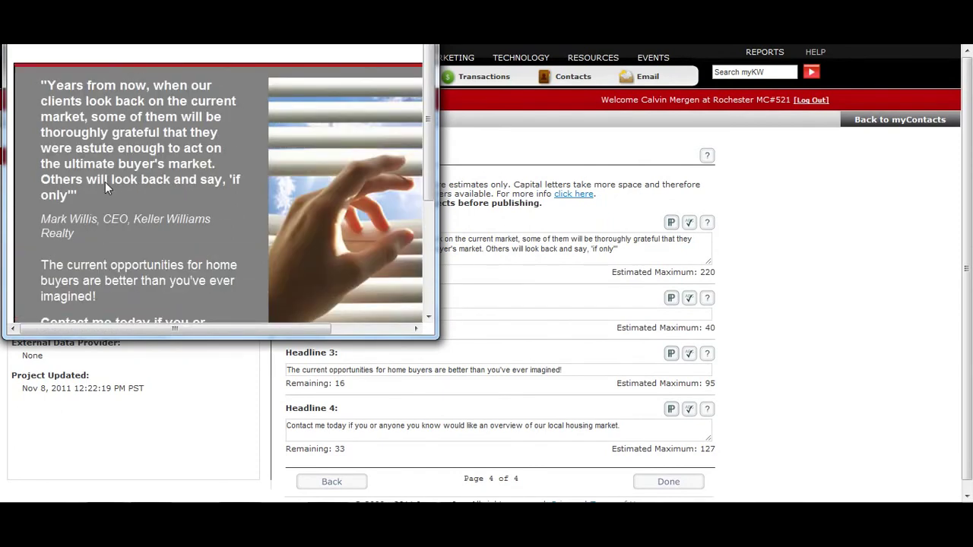
pyautogui.scroll(-2, 105, 182)
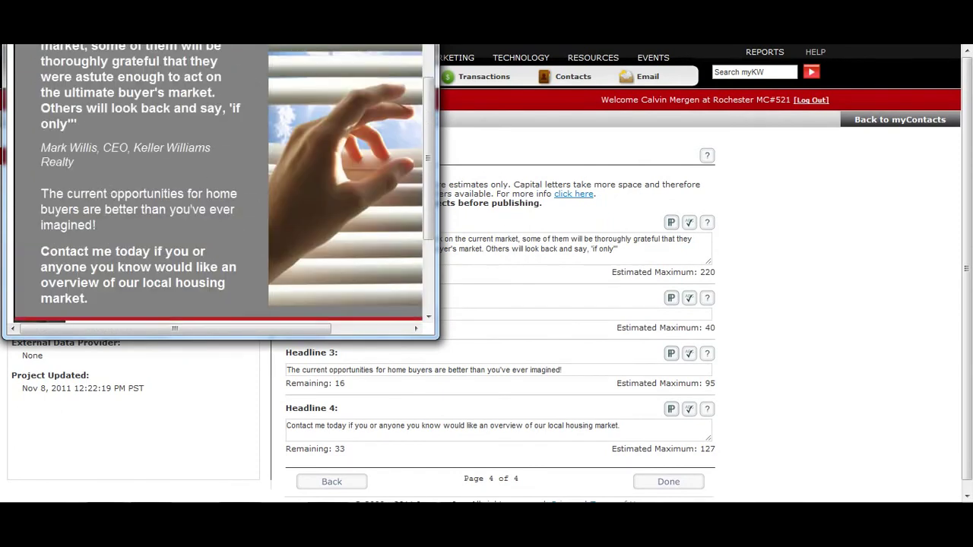
pyautogui.click(479, 285)
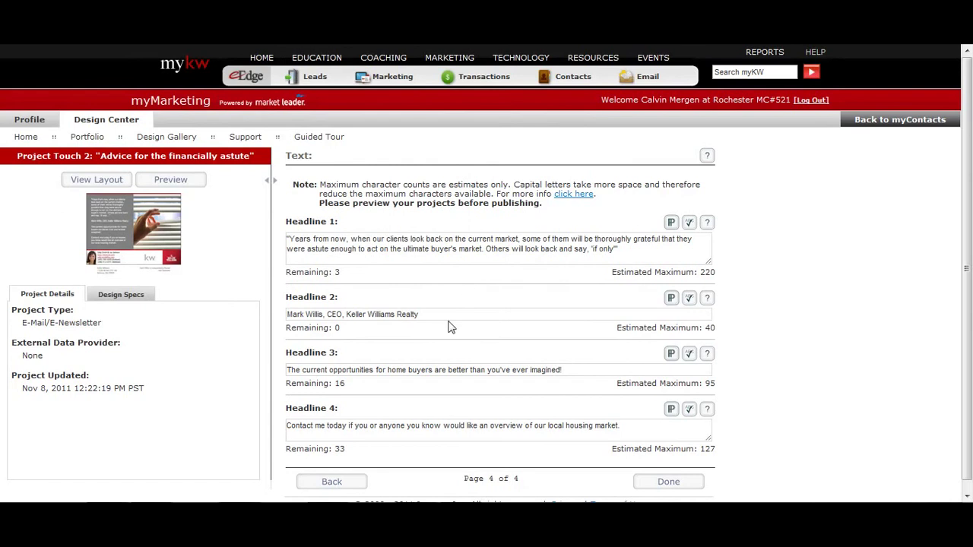
# - Review the Headline 1 and Headline 3 text and finish the project
pyautogui.click(430, 263)
pyautogui.moveTo(631, 258); pyautogui.dragTo(287, 237)
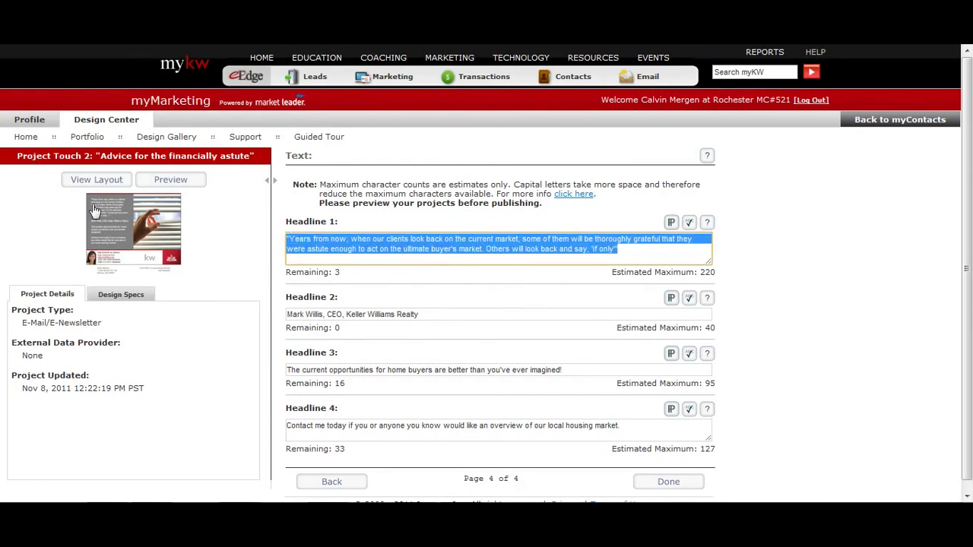
pyautogui.scroll(-1, 245, 344)
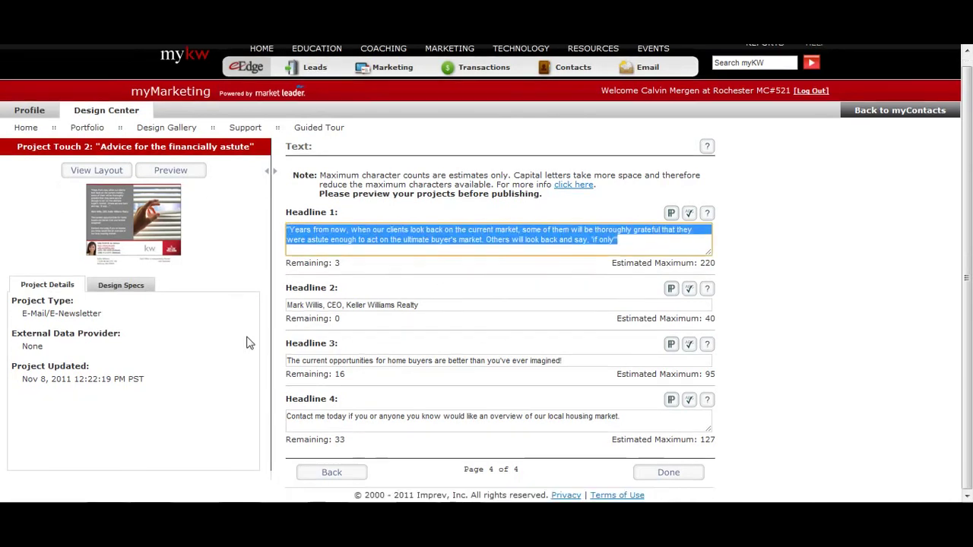
pyautogui.click(318, 360)
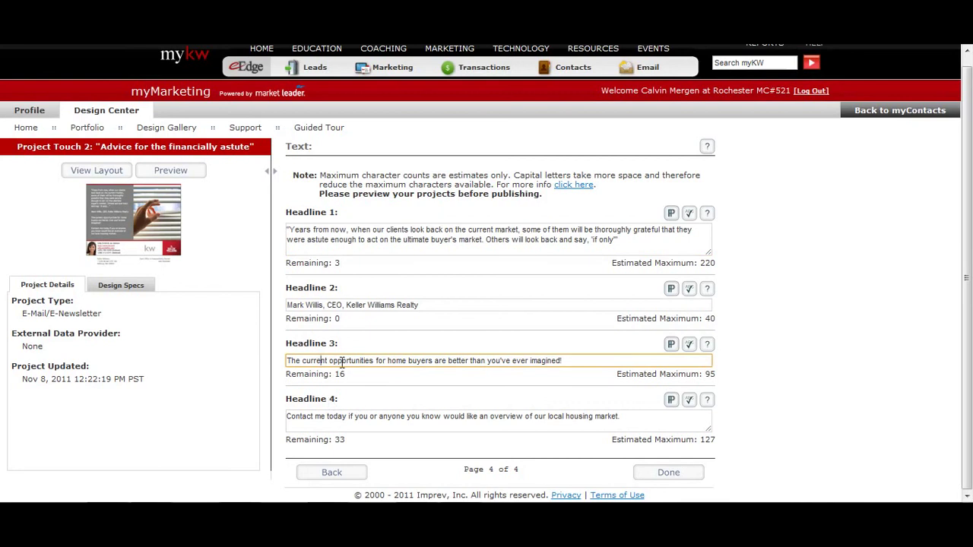
pyautogui.click(670, 473)
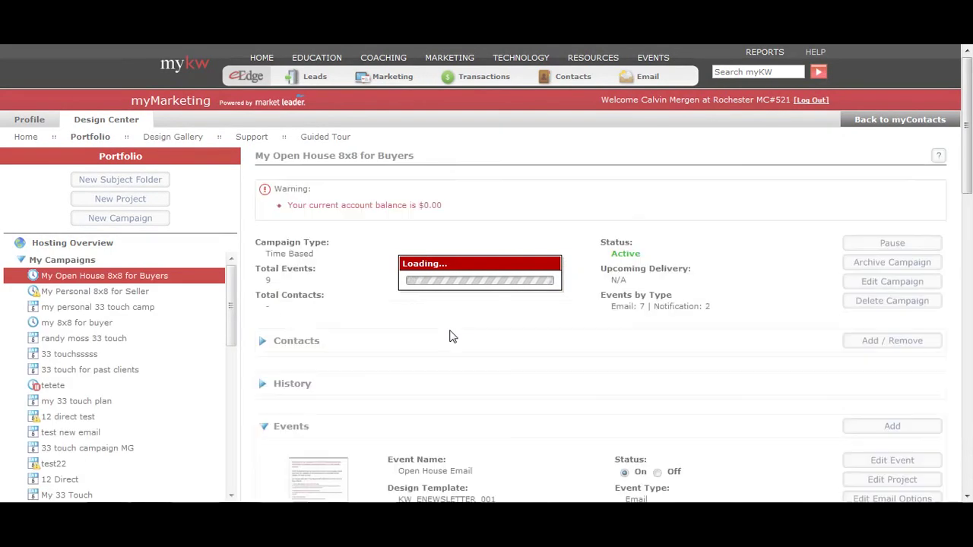
pyautogui.scroll(-5, 449, 337)
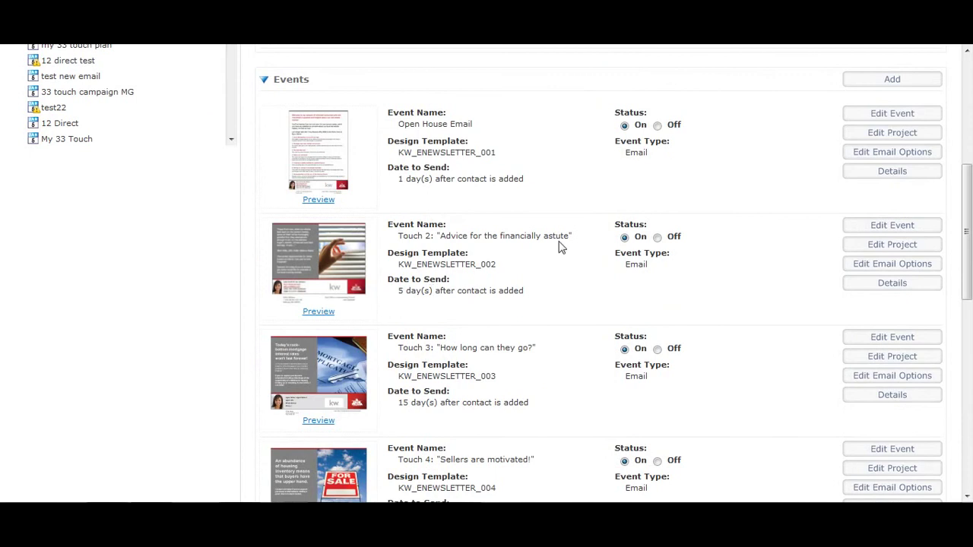
pyautogui.click(894, 264)
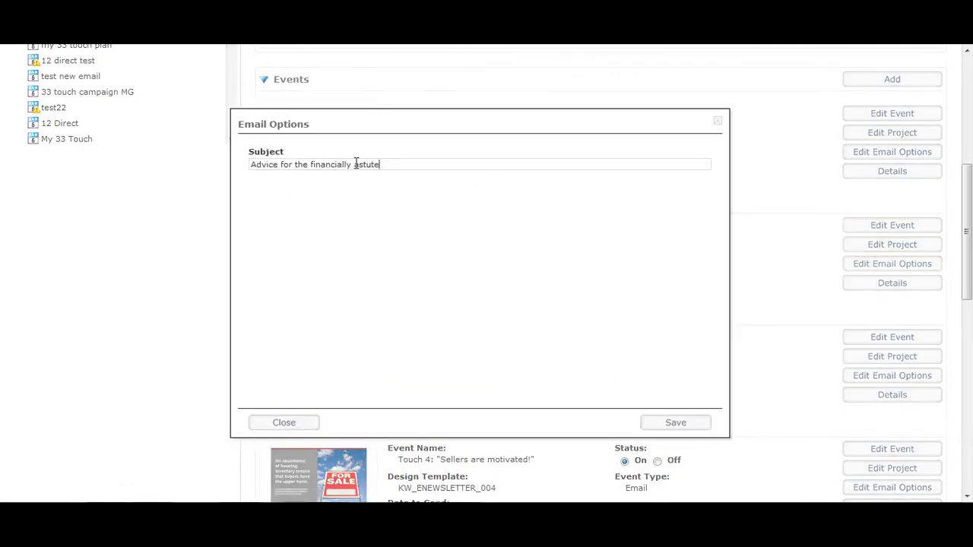
pyautogui.moveTo(395, 163); pyautogui.dragTo(187, 167)
pyautogui.click(288, 423)
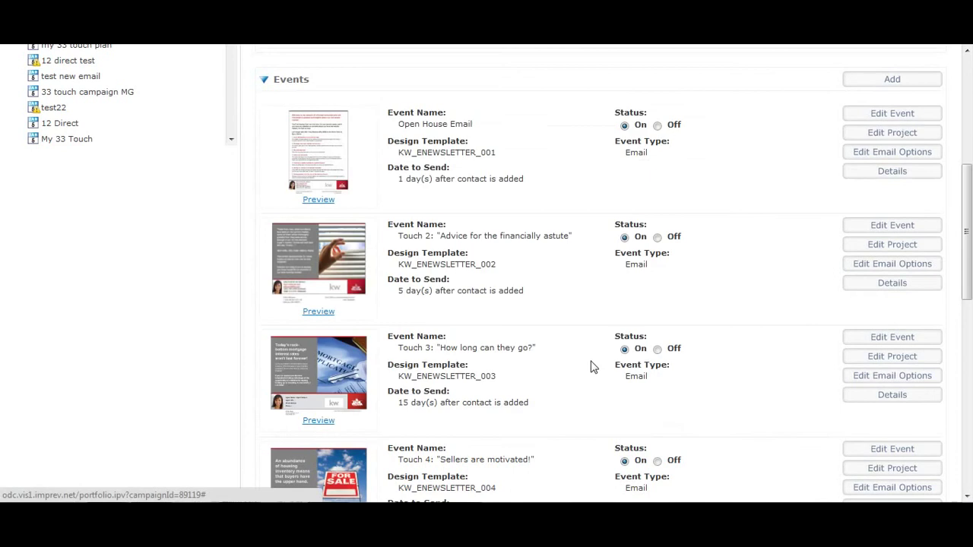
pyautogui.scroll(-1, 825, 299)
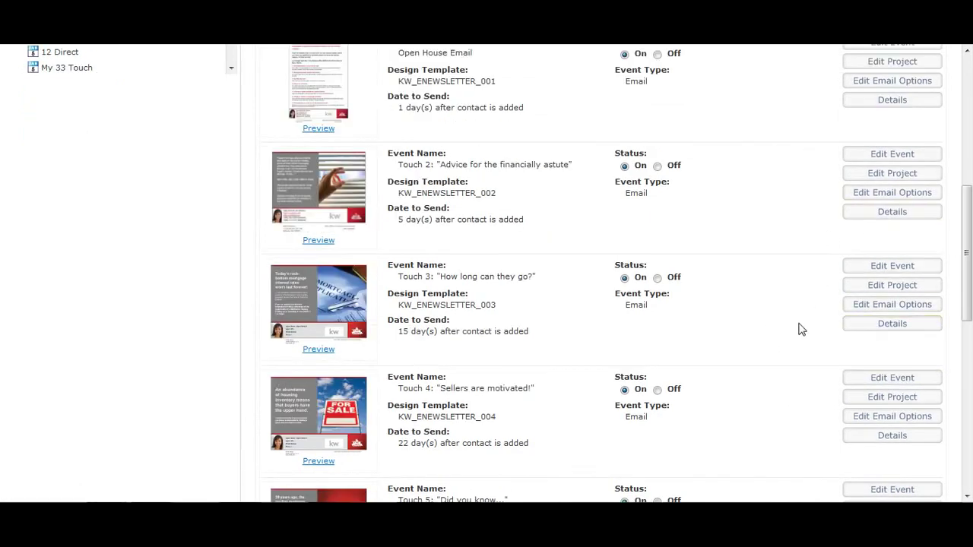
pyautogui.scroll(-4, 632, 304)
pyautogui.scroll(4, 638, 304)
pyautogui.scroll(2, 601, 282)
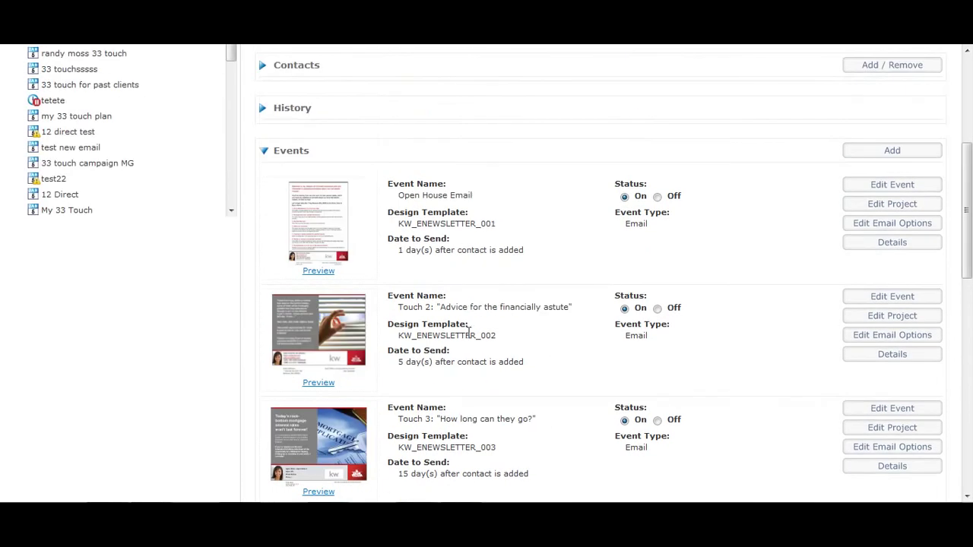
pyautogui.scroll(-1, 479, 340)
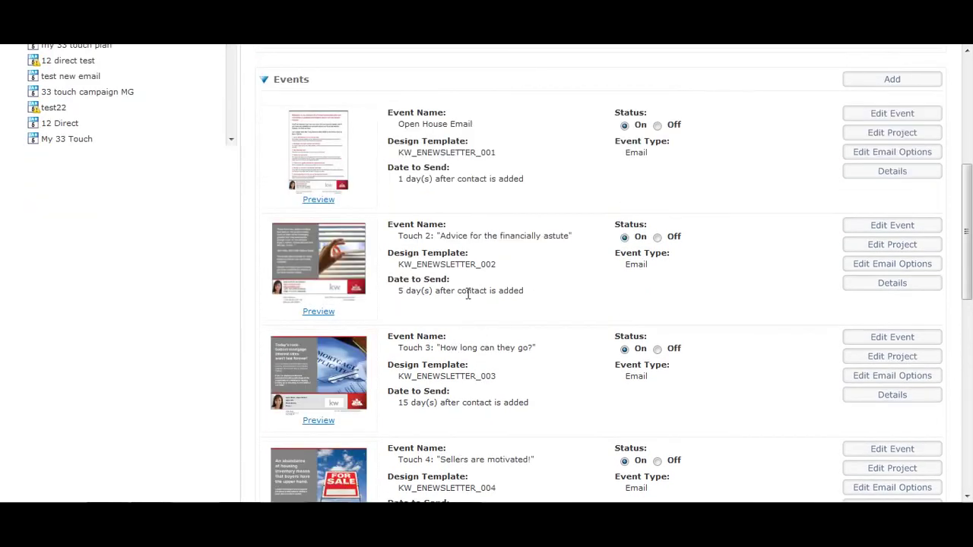
pyautogui.tripleClick(427, 125)
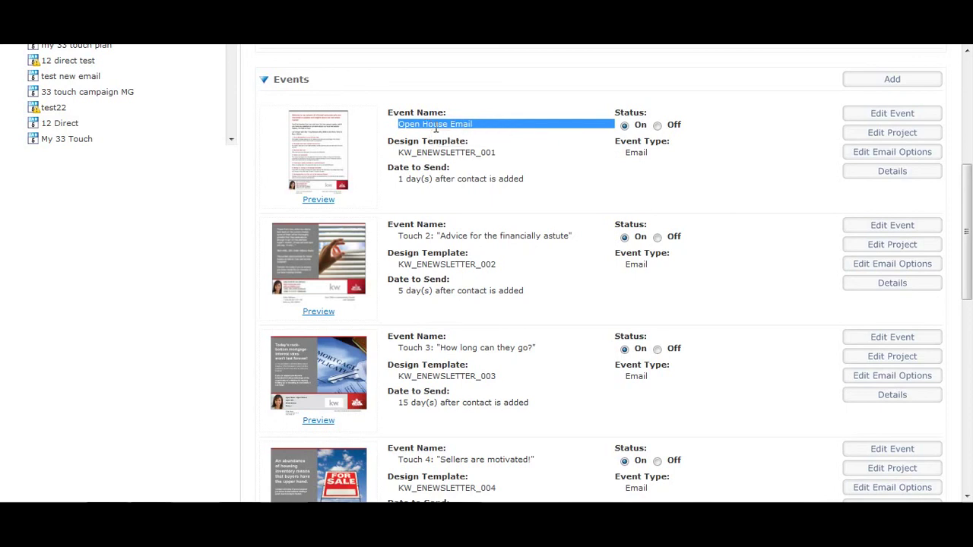
pyautogui.click(424, 245)
pyautogui.scroll(-1, 437, 278)
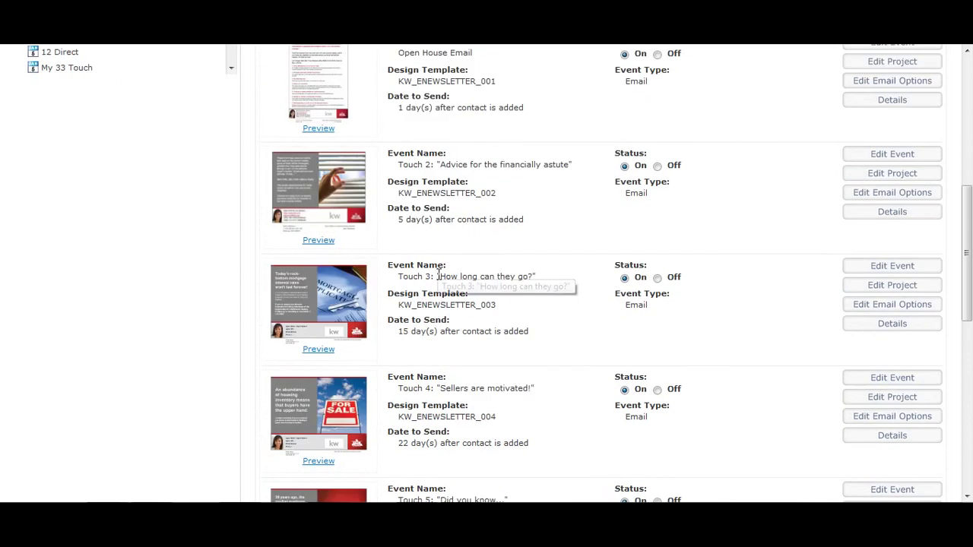
pyautogui.scroll(-3, 438, 274)
pyautogui.scroll(2, 437, 273)
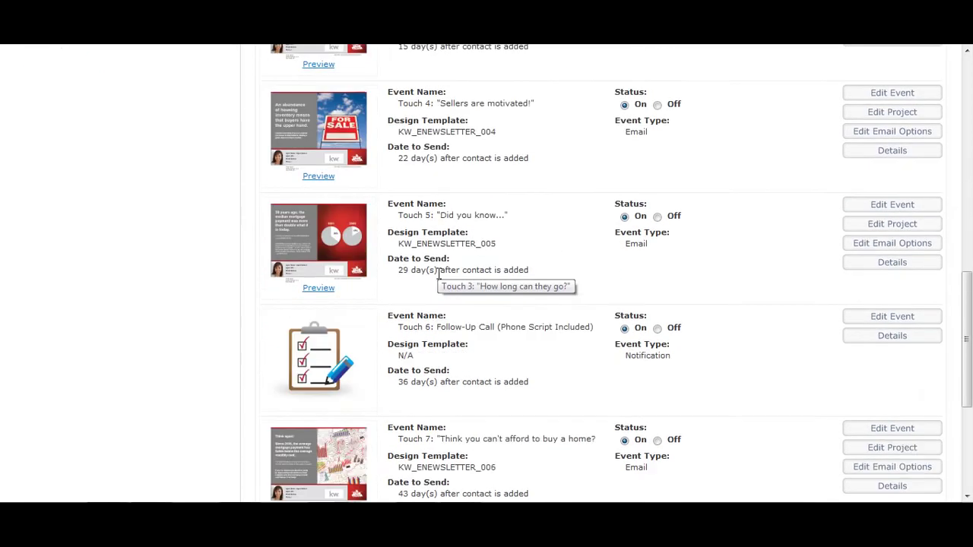
pyautogui.scroll(-3, 437, 273)
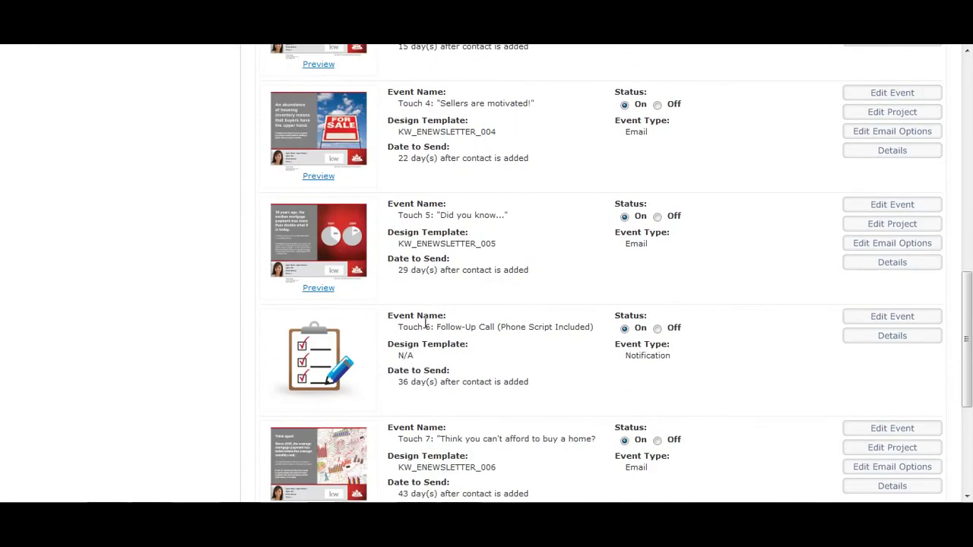
pyautogui.scroll(-2, 472, 347)
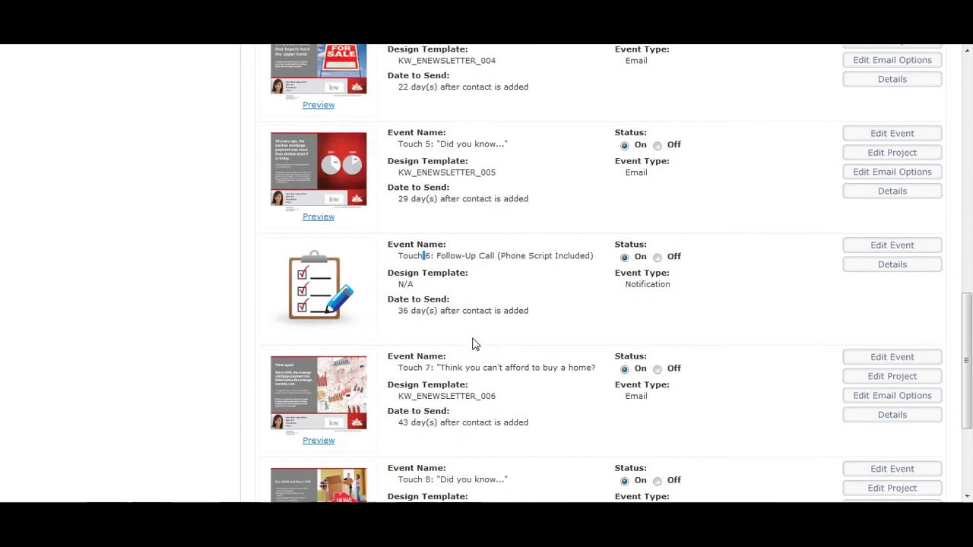
pyautogui.scroll(-2, 654, 305)
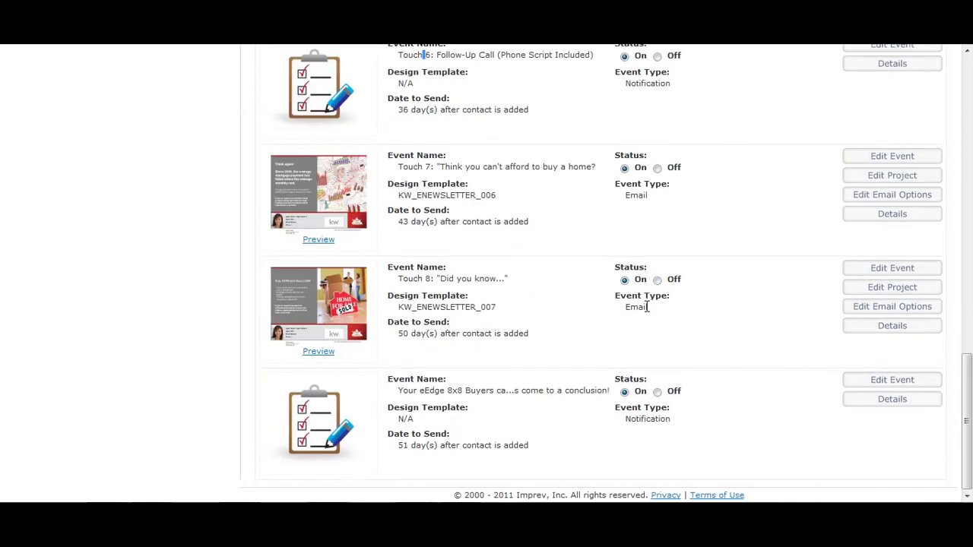
pyautogui.scroll(15, 643, 308)
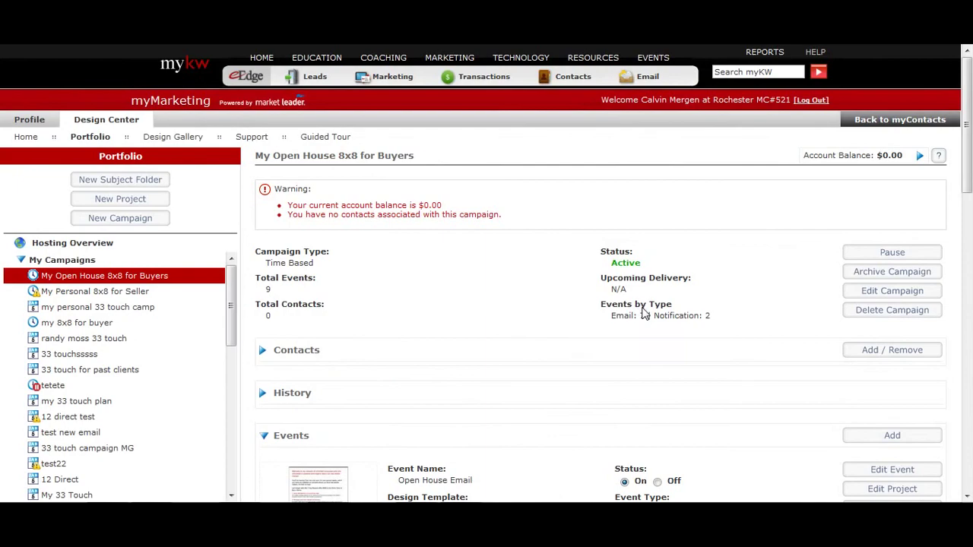
# - Note the campaign's 0 total contacts, then load the myKW site in a new browser tab
pyautogui.scroll(-1, 815, 254)
pyautogui.scroll(-12, 833, 312)
pyautogui.scroll(14, 841, 326)
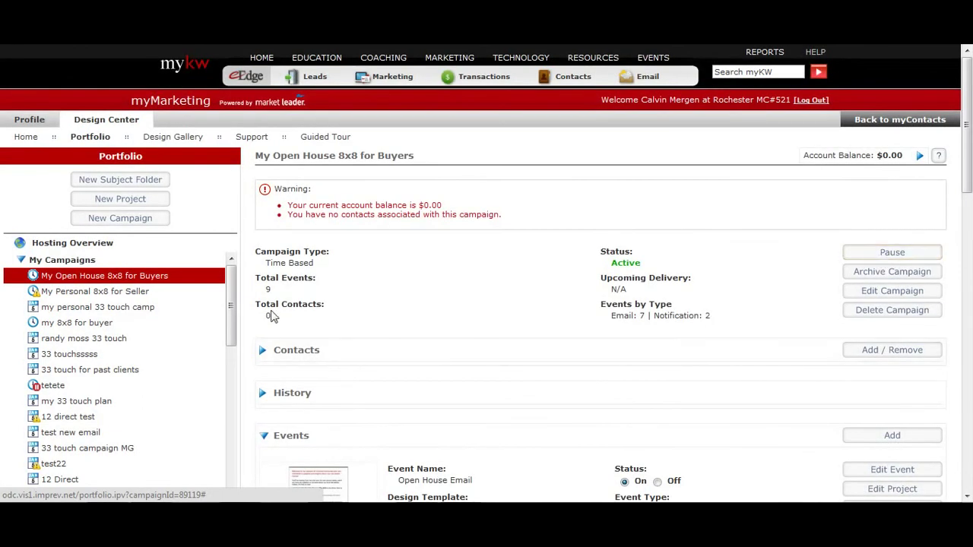
pyautogui.doubleClick(268, 316)
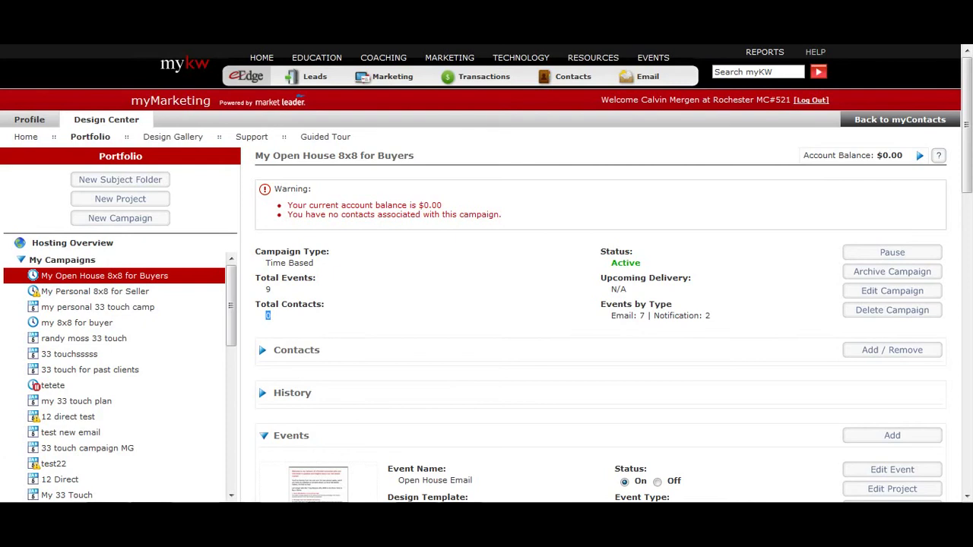
pyautogui.hotkey('ctrl', 't')
pyautogui.write('m')
pyautogui.press('Return')
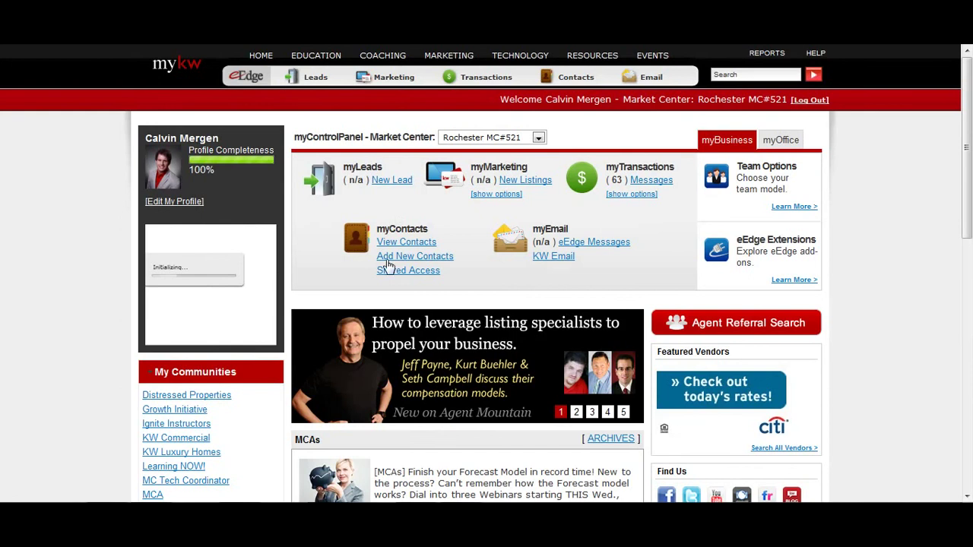
# - Create a new contact with the buyer's first name and e-mail address, and save it
pyautogui.click(401, 262)
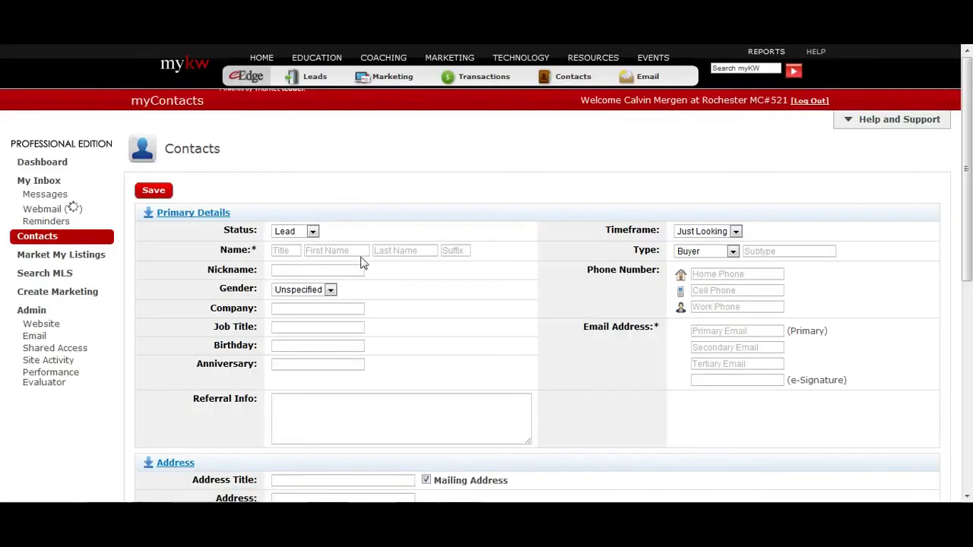
pyautogui.write('JOhn')
pyautogui.press('Tab')
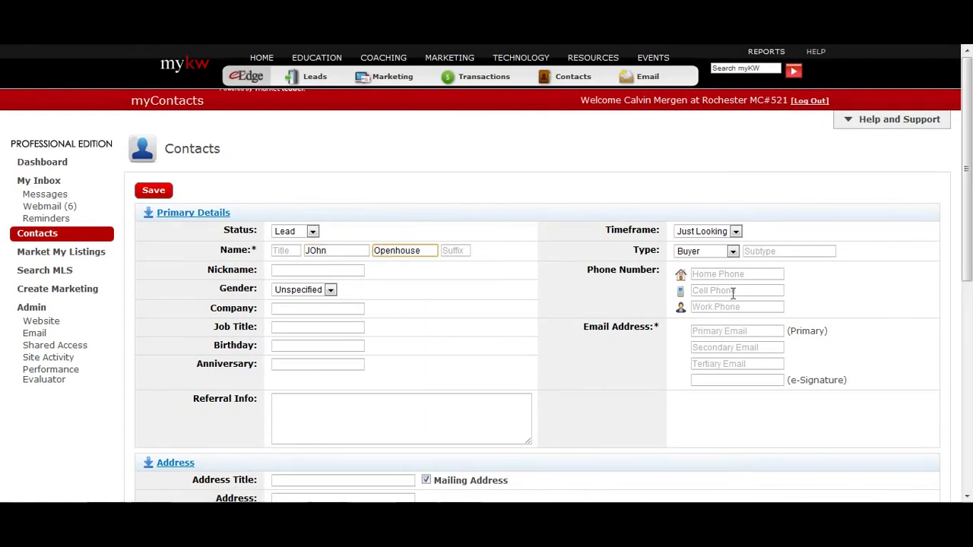
pyautogui.click(720, 333)
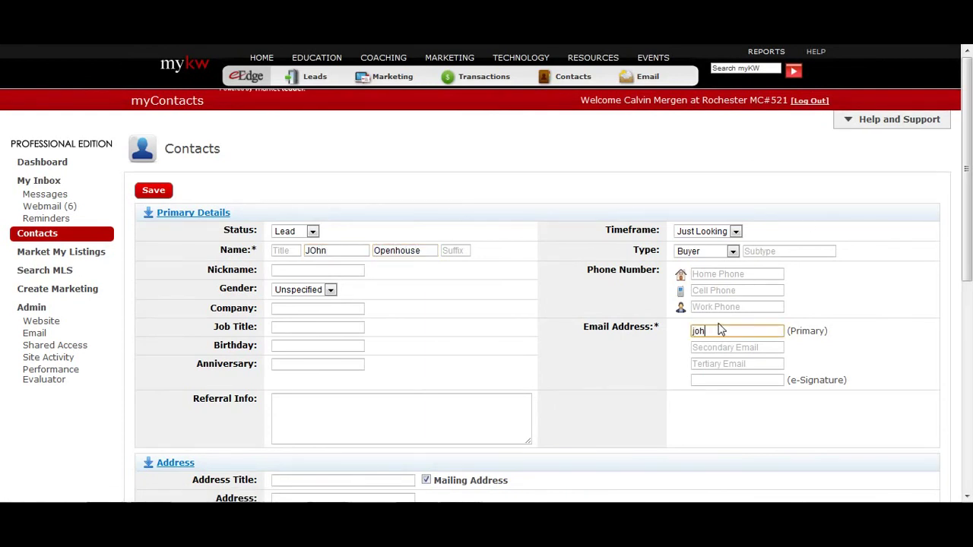
pyautogui.press('Tab')
pyautogui.scroll(-5, 539, 289)
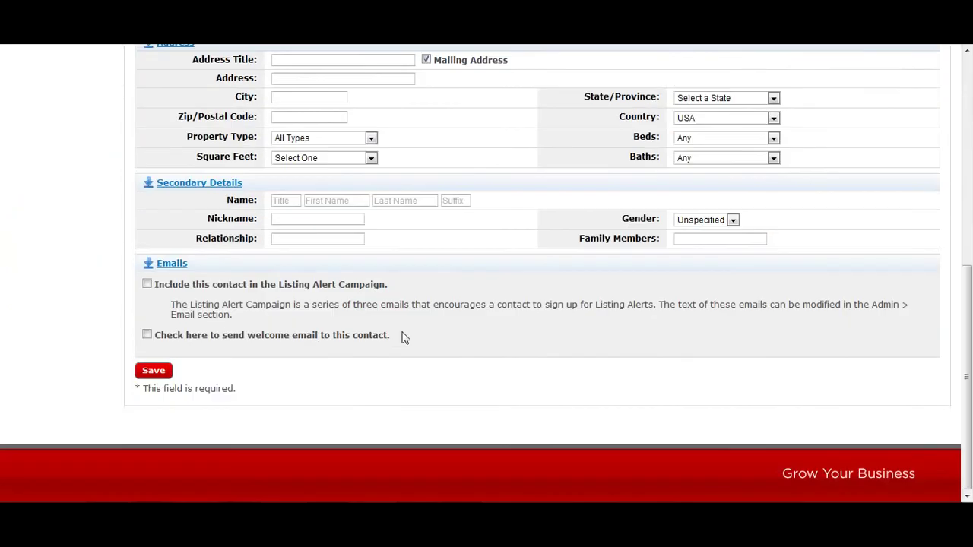
pyautogui.click(171, 370)
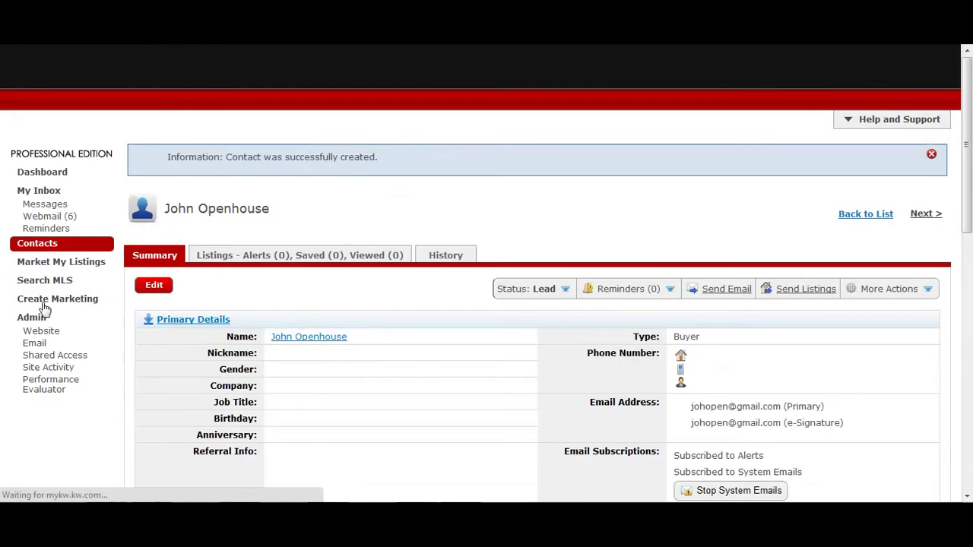
# - Add the new contact to the 8x8 Open House Buyers group
pyautogui.scroll(-3, 88, 329)
pyautogui.scroll(-3, 88, 329)
pyautogui.scroll(-3, 81, 333)
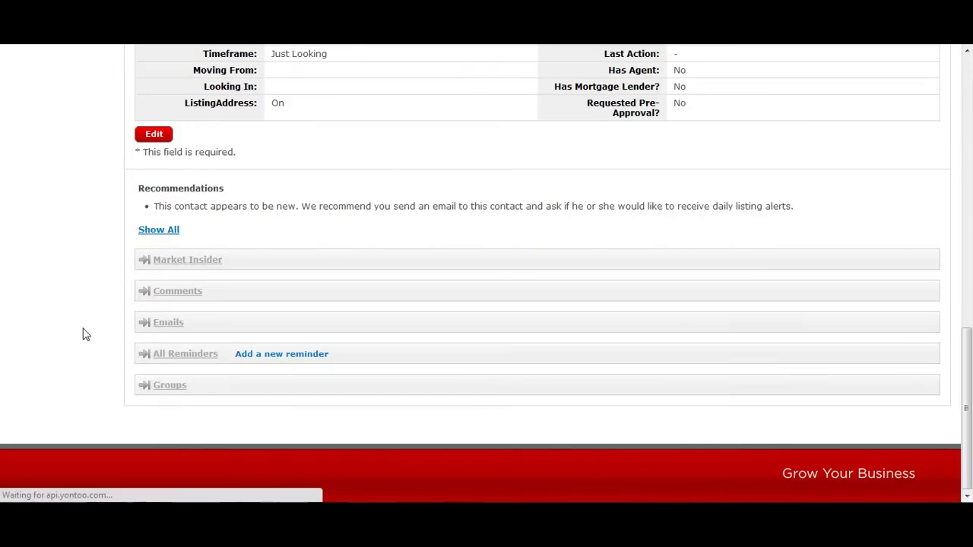
pyautogui.click(161, 390)
pyautogui.scroll(-2, 107, 373)
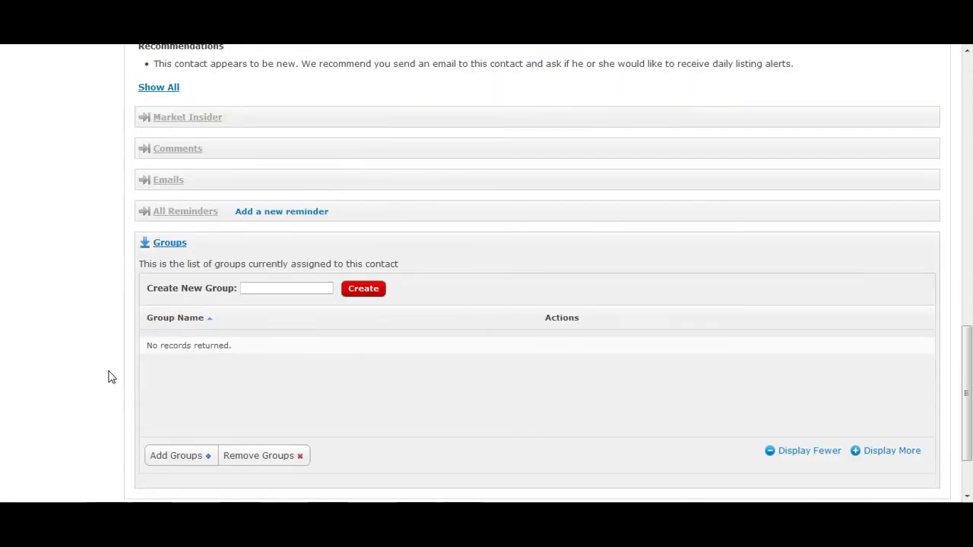
pyautogui.click(166, 454)
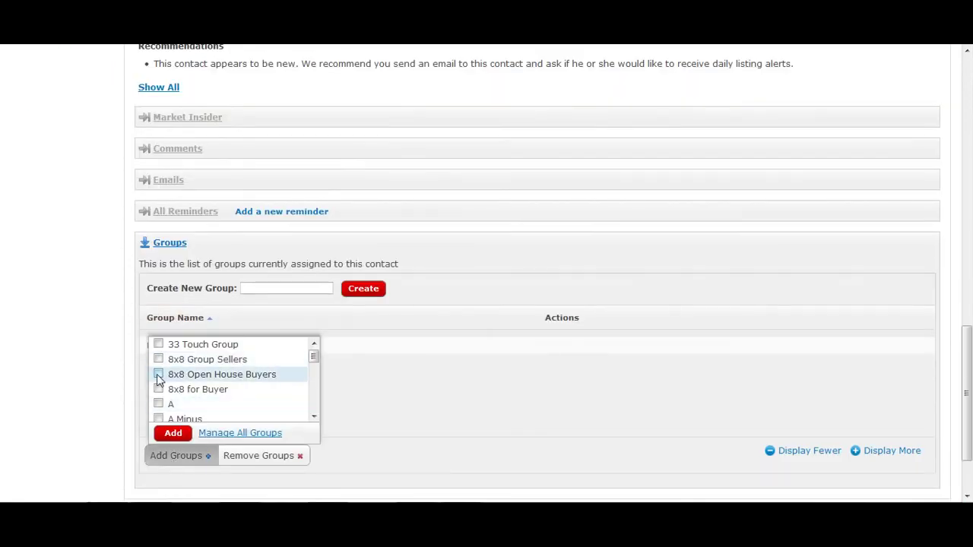
pyautogui.click(158, 374)
pyautogui.click(176, 435)
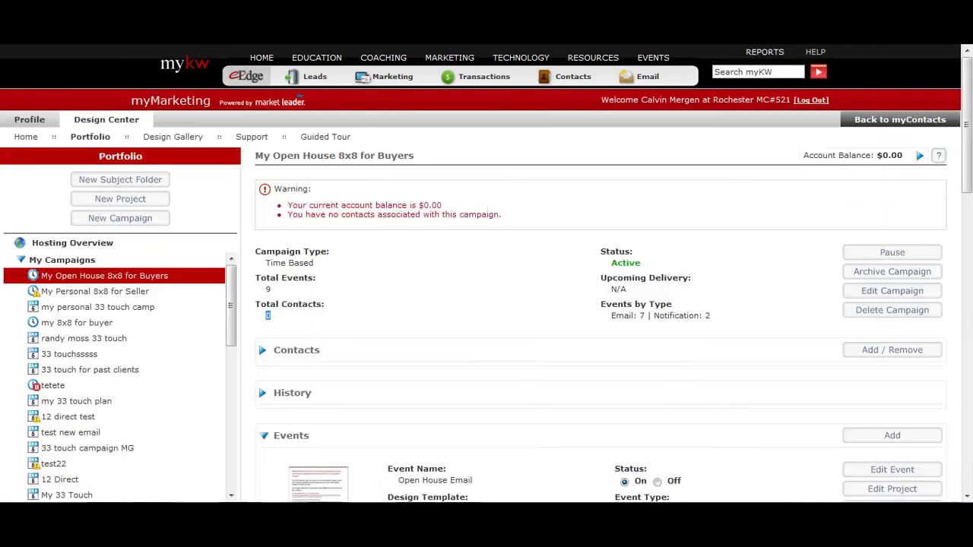
# - Reopen My Open House 8x8 for Buyers from the Portfolio to check its 1 total contact
pyautogui.moveTo(266, 57)
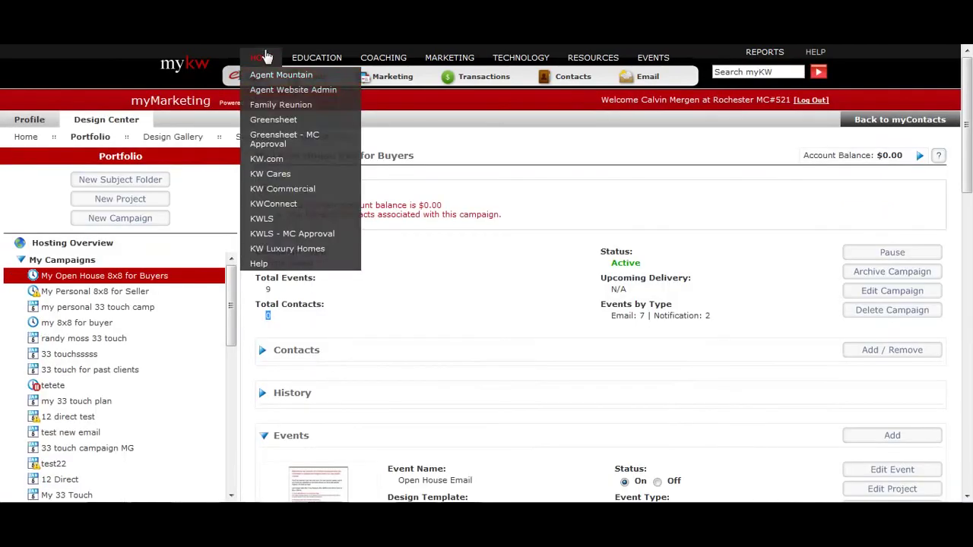
pyautogui.click(268, 315)
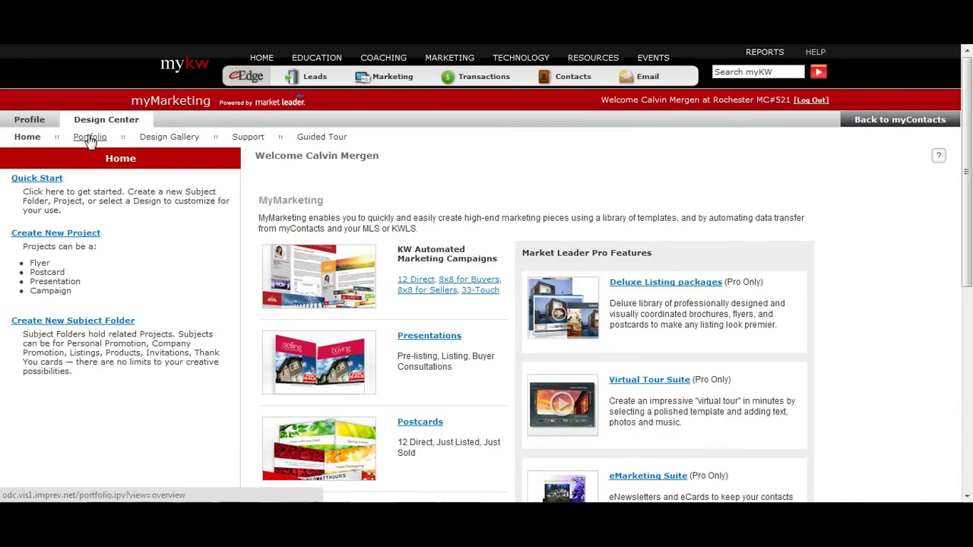
pyautogui.click(90, 139)
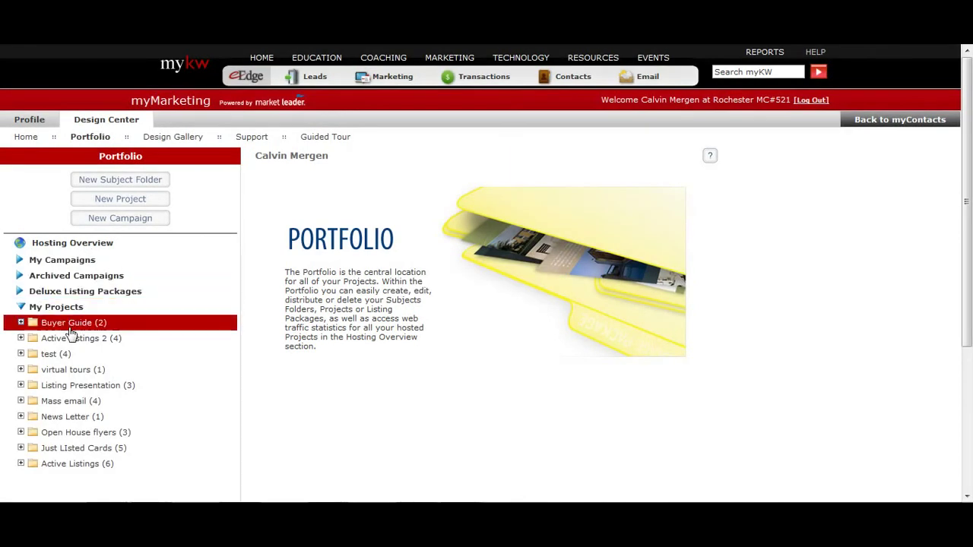
pyautogui.click(98, 260)
pyautogui.click(133, 283)
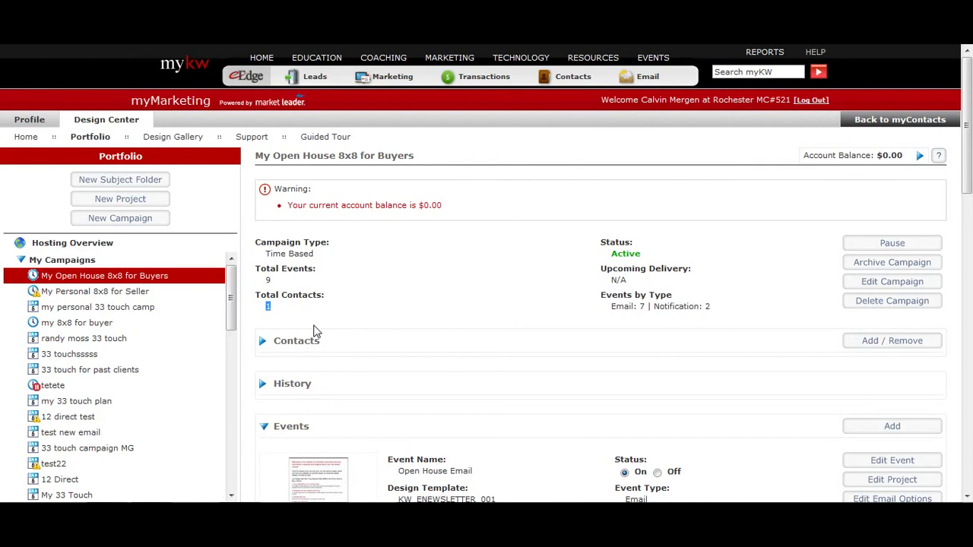
pyautogui.scroll(-3, 319, 321)
pyautogui.scroll(3, 320, 317)
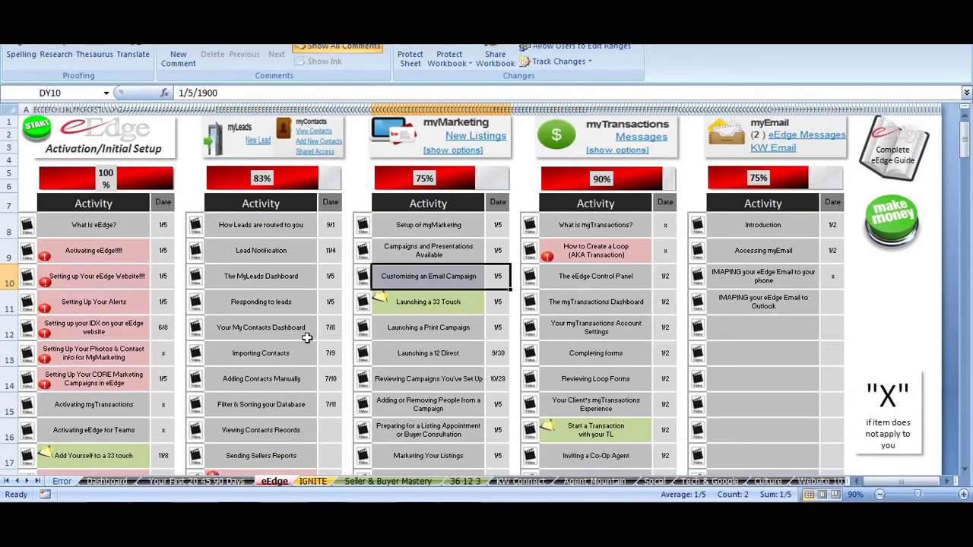
pyautogui.scroll(-1, 288, 355)
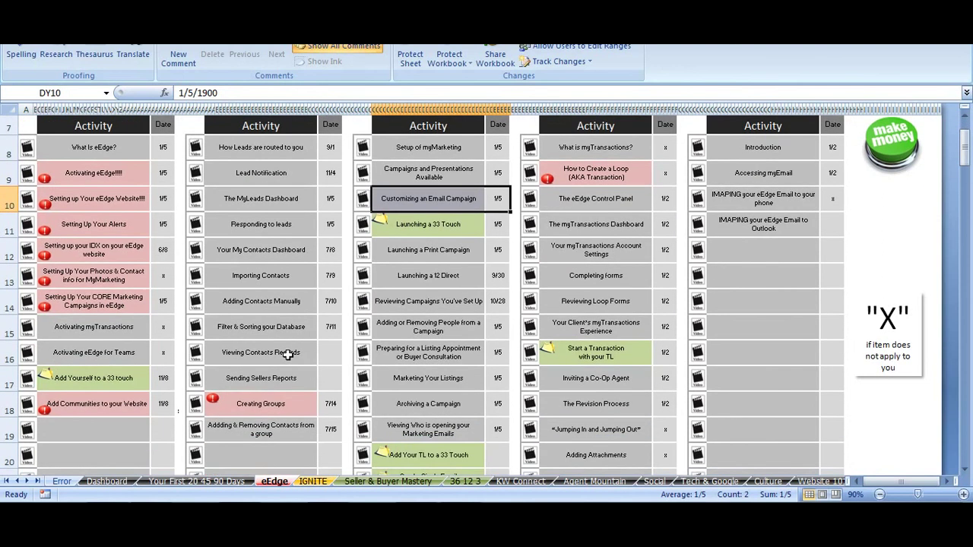
pyautogui.click(251, 403)
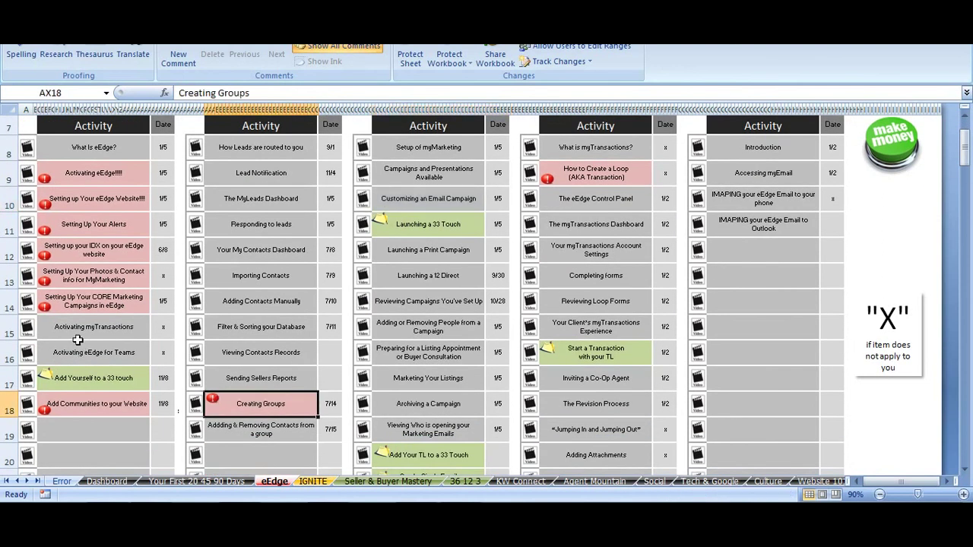
pyautogui.moveTo(79, 302); pyautogui.dragTo(154, 299)
pyautogui.scroll(1, 138, 330)
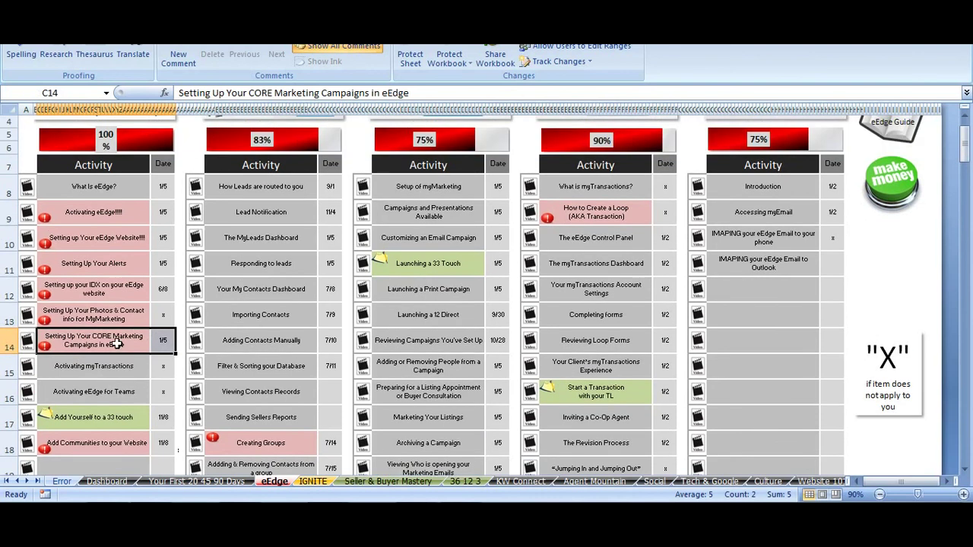